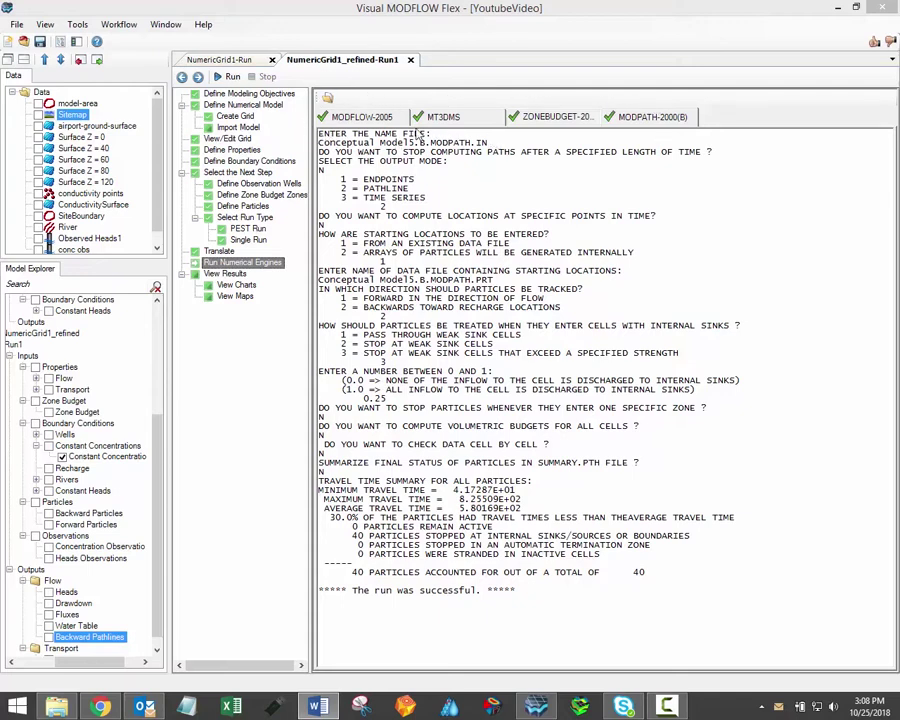
Leave the MODPATH run output and go to the View Results step
{"action": "left_click", "coordinate": [198, 78]}
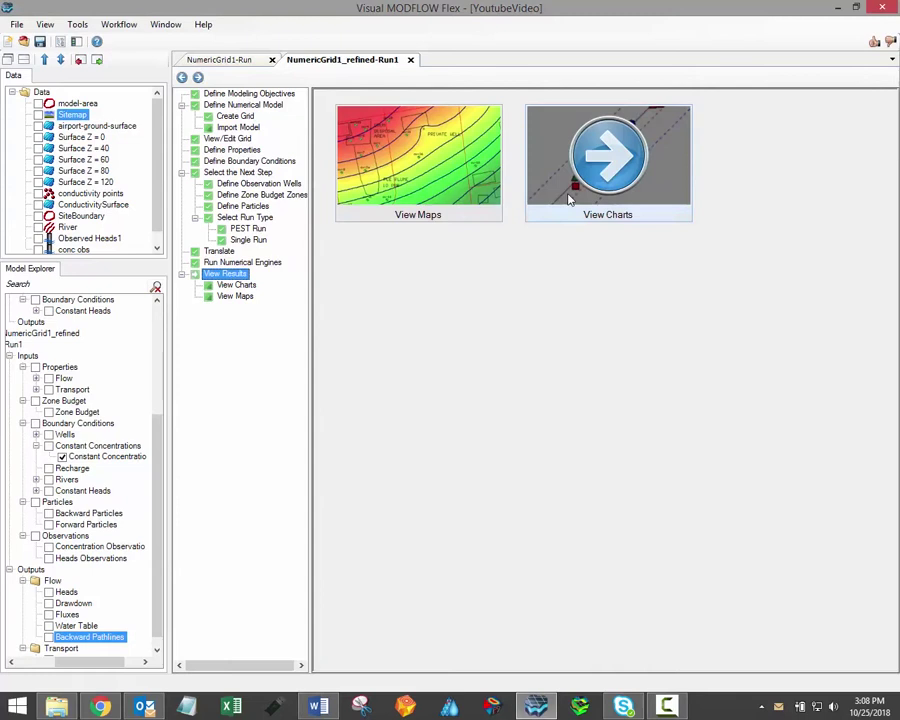
Show the calculated head maps with row 10 and column 20 cross-sections
{"action": "left_click", "coordinate": [415, 157]}
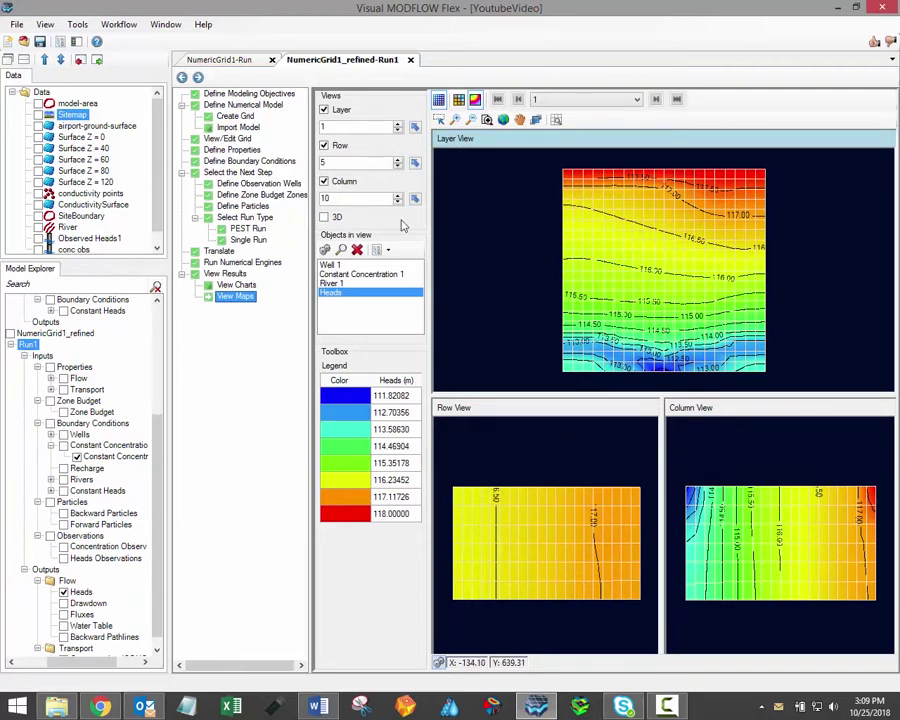
{"action": "double_click", "coordinate": [323, 162]}
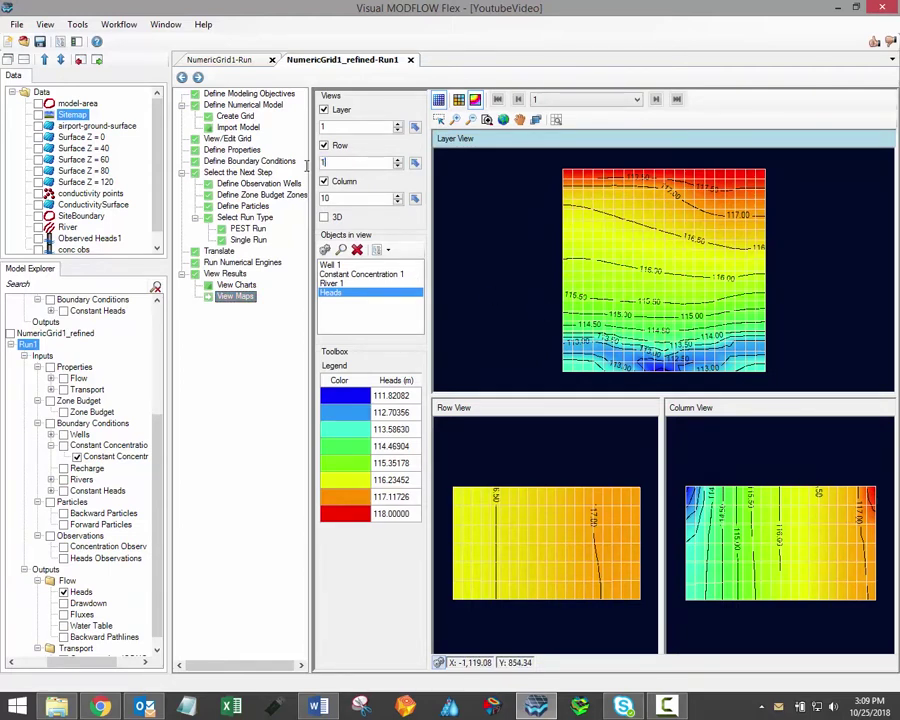
{"action": "left_click", "coordinate": [352, 199]}
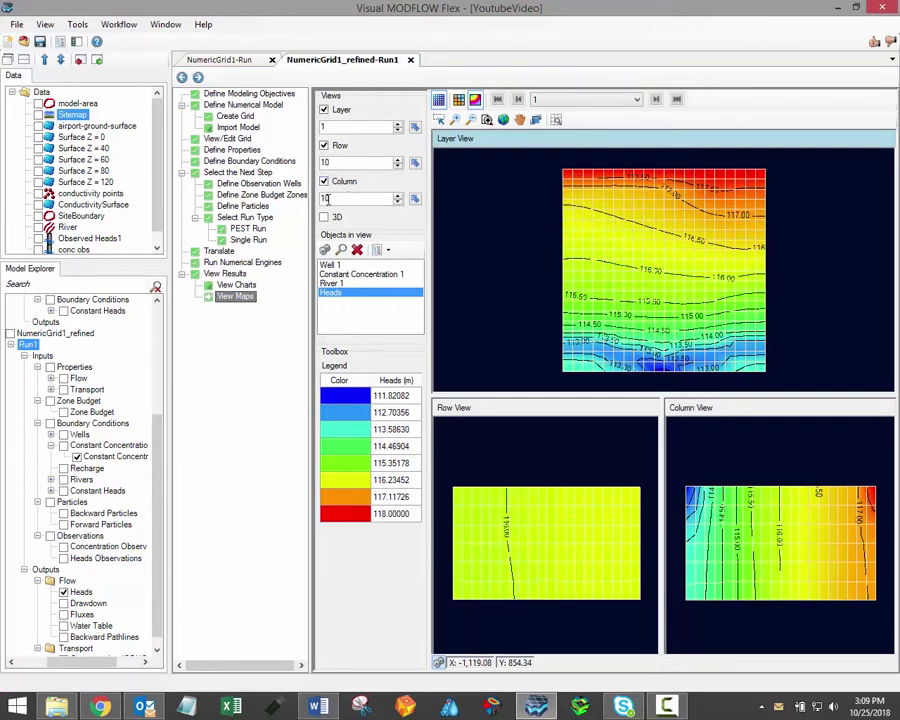
{"action": "double_click", "coordinate": [325, 199]}
{"action": "key", "text": "Return"}
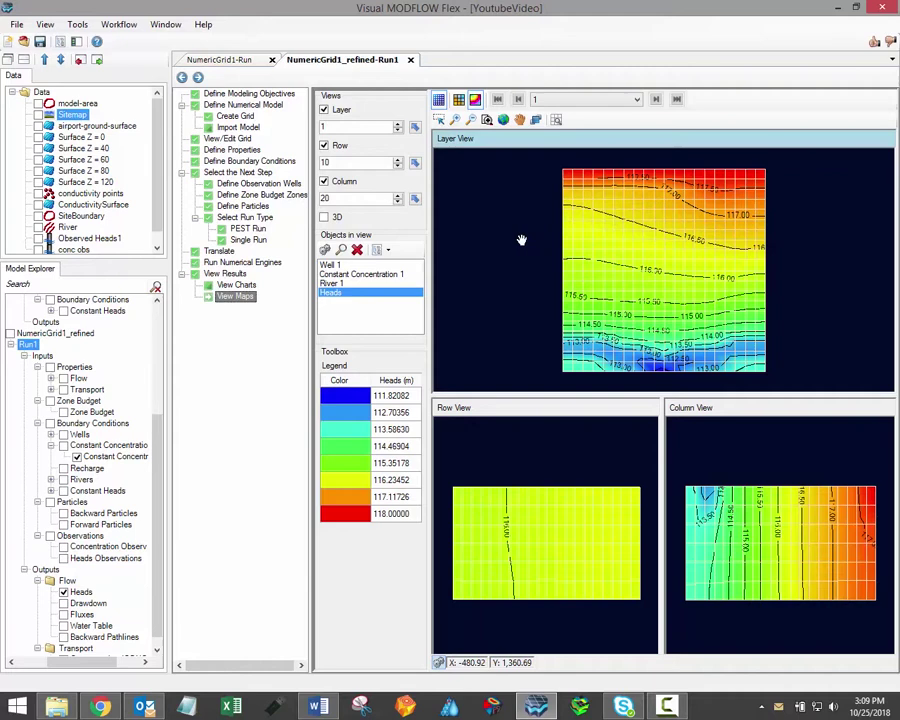
{"action": "scroll", "coordinate": [103, 520], "scroll_direction": "down", "scroll_amount": 1}
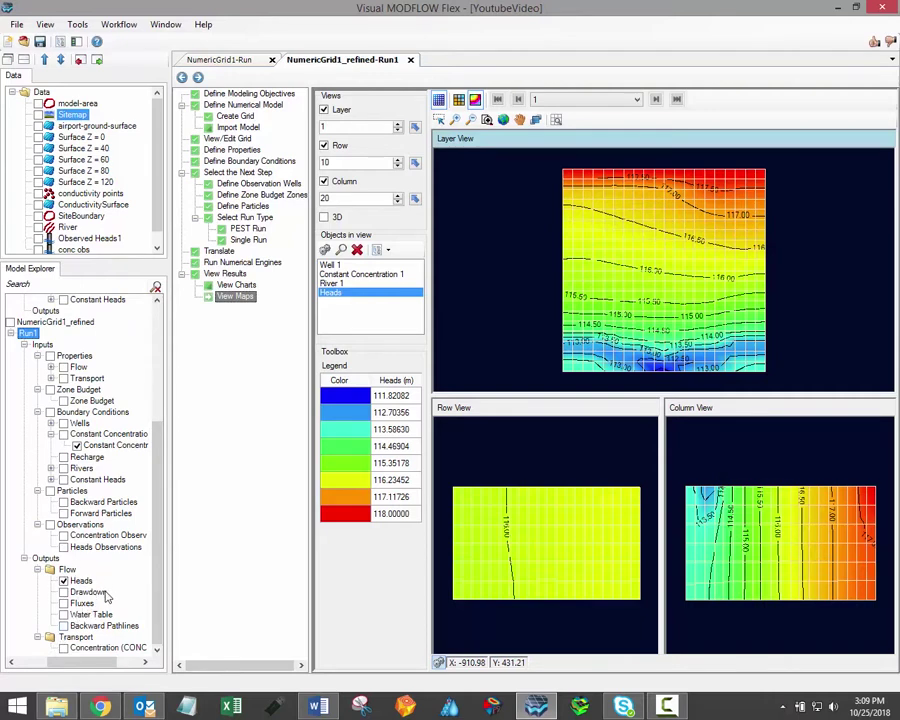
Toggle CONC001 off, then display Heads with Backward Pathlines overlaid on the maps
{"action": "left_click", "coordinate": [66, 651]}
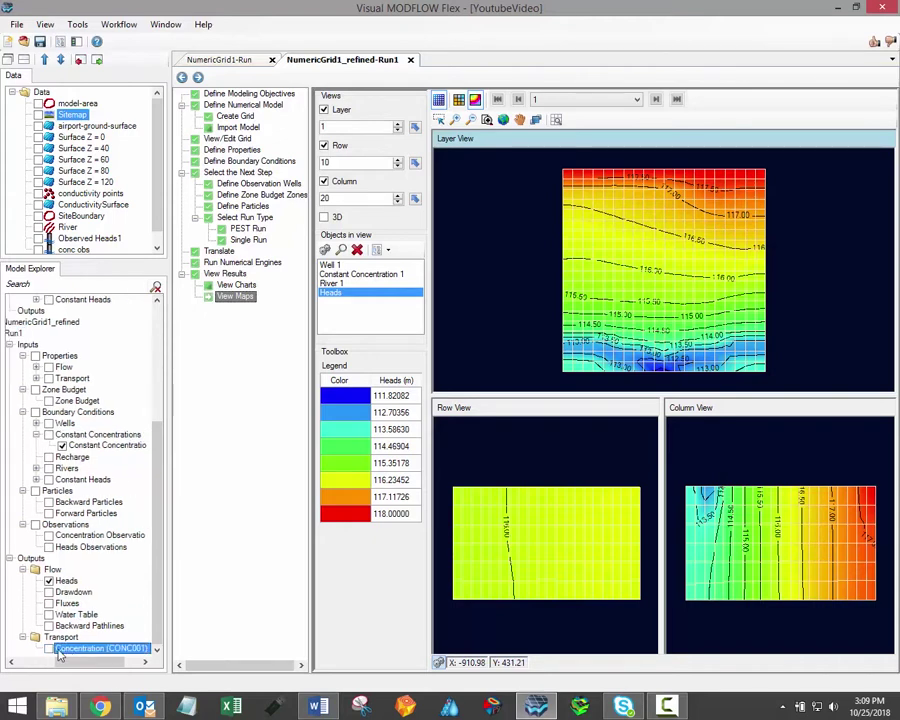
{"action": "left_click", "coordinate": [45, 649]}
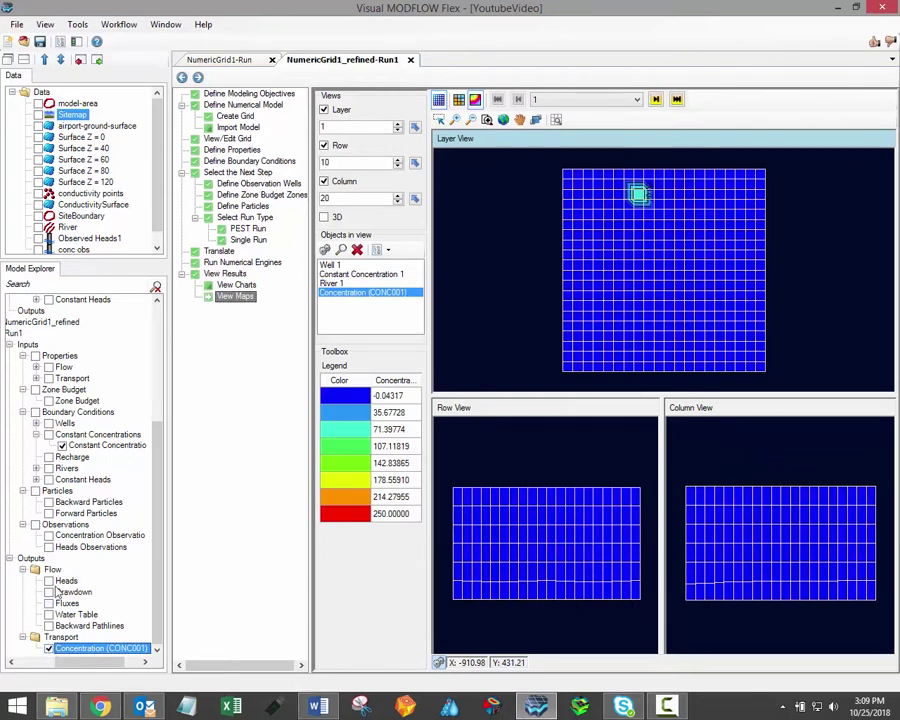
{"action": "left_click", "coordinate": [48, 581]}
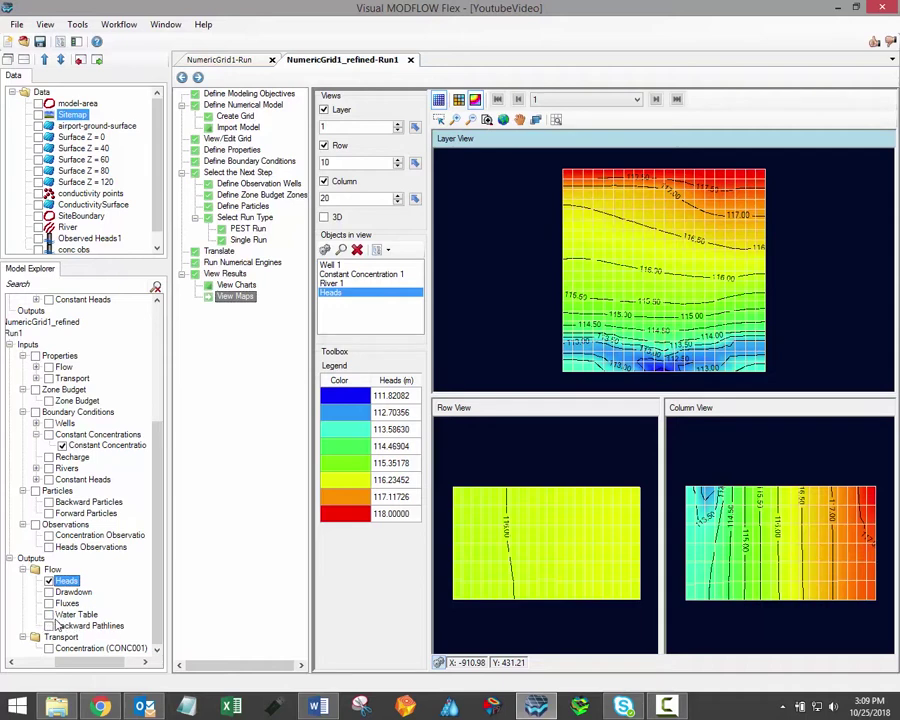
{"action": "left_click", "coordinate": [47, 626]}
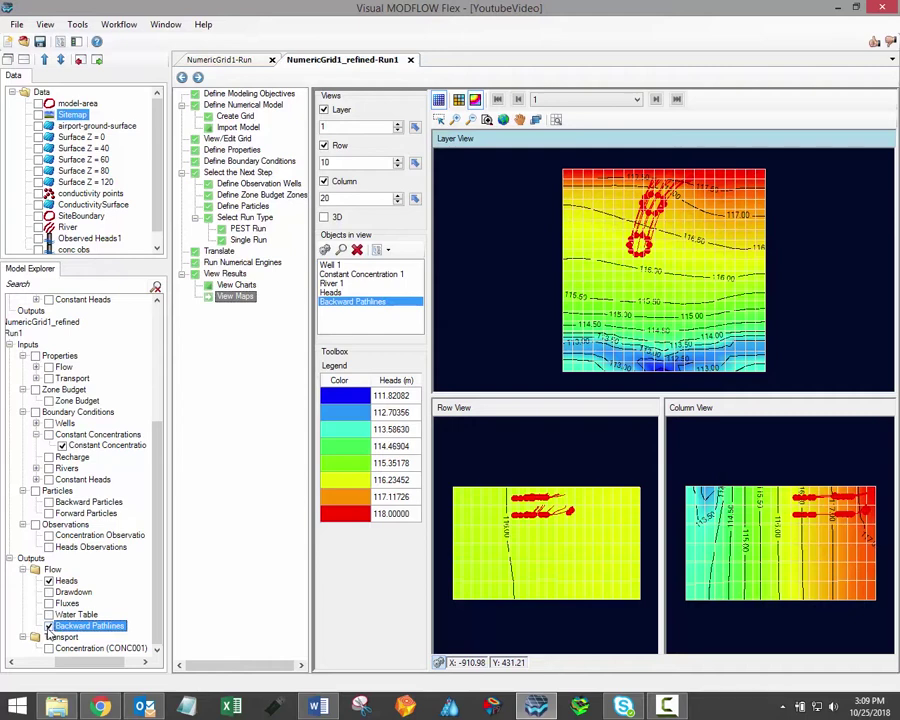
{"action": "left_click", "coordinate": [458, 99]}
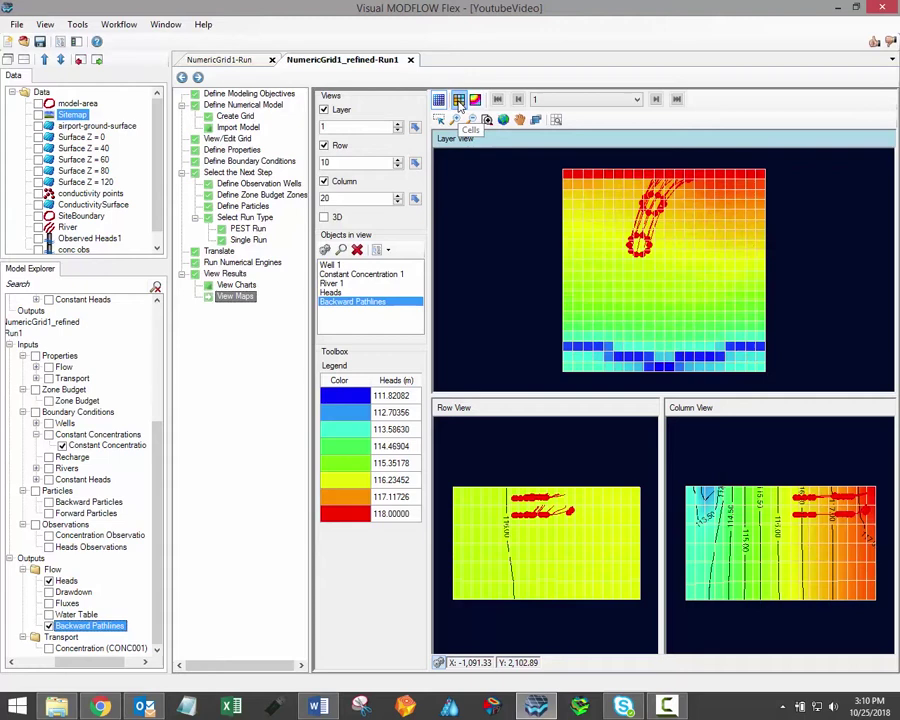
{"action": "left_click", "coordinate": [476, 101]}
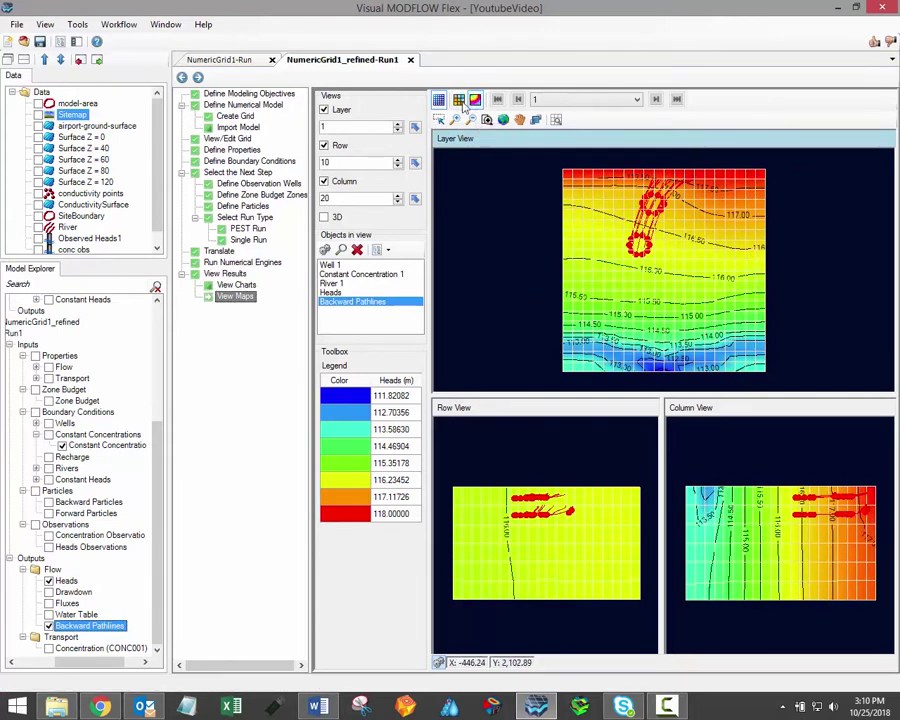
{"action": "left_click", "coordinate": [458, 99]}
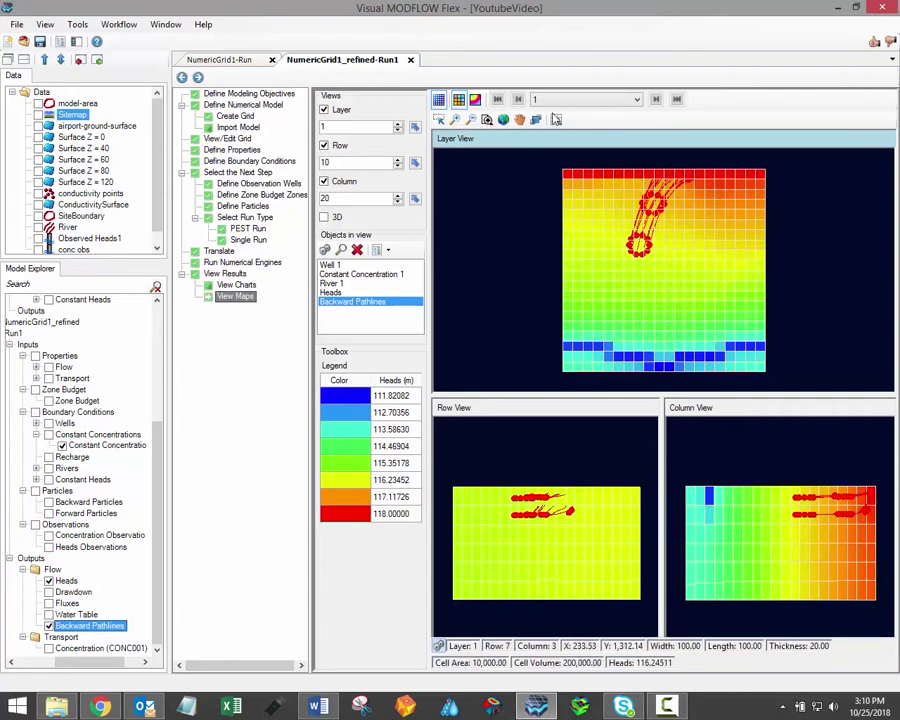
{"action": "left_click", "coordinate": [461, 96]}
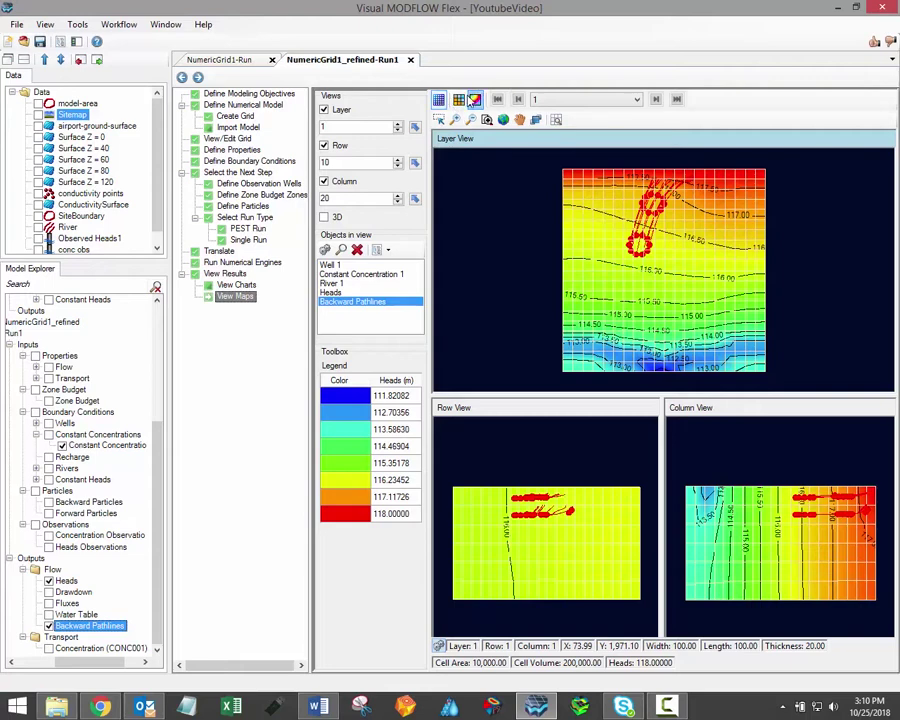
{"action": "left_click", "coordinate": [439, 103]}
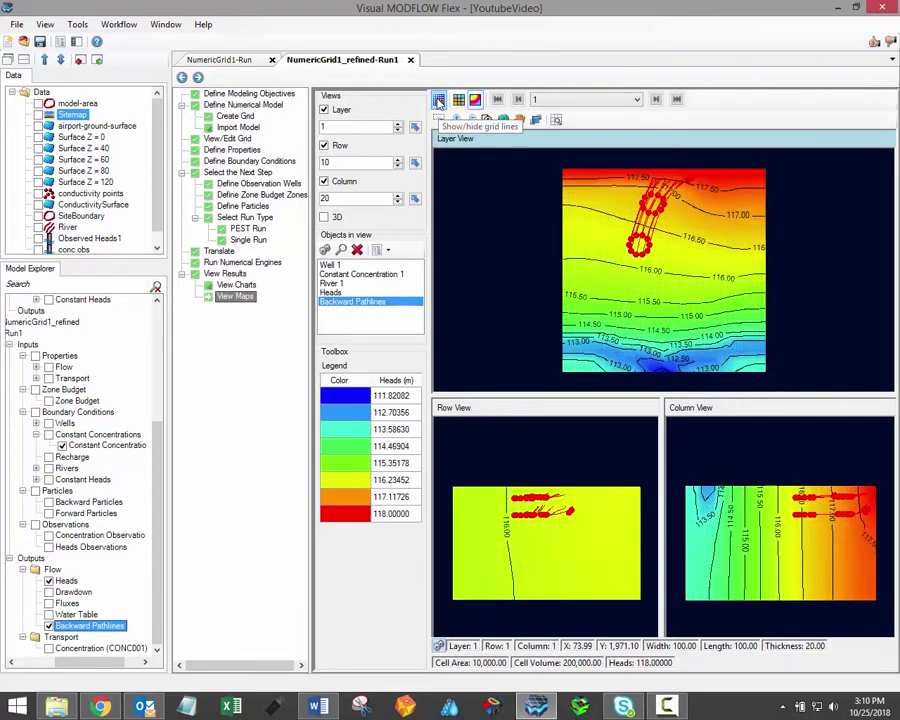
{"action": "left_click", "coordinate": [439, 102]}
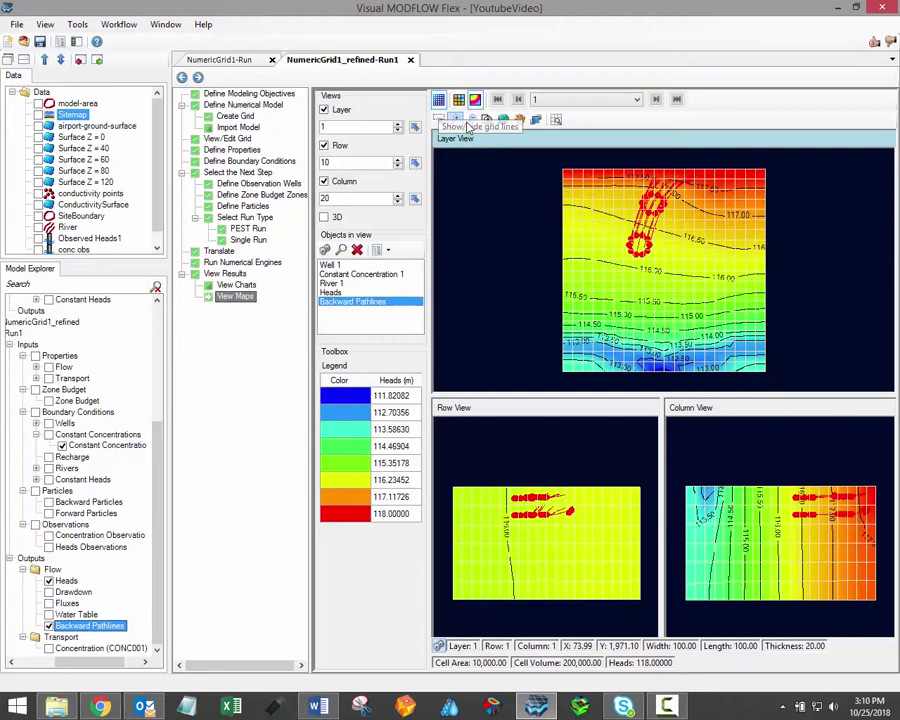
{"action": "left_click", "coordinate": [455, 119]}
{"action": "left_click", "coordinate": [519, 119]}
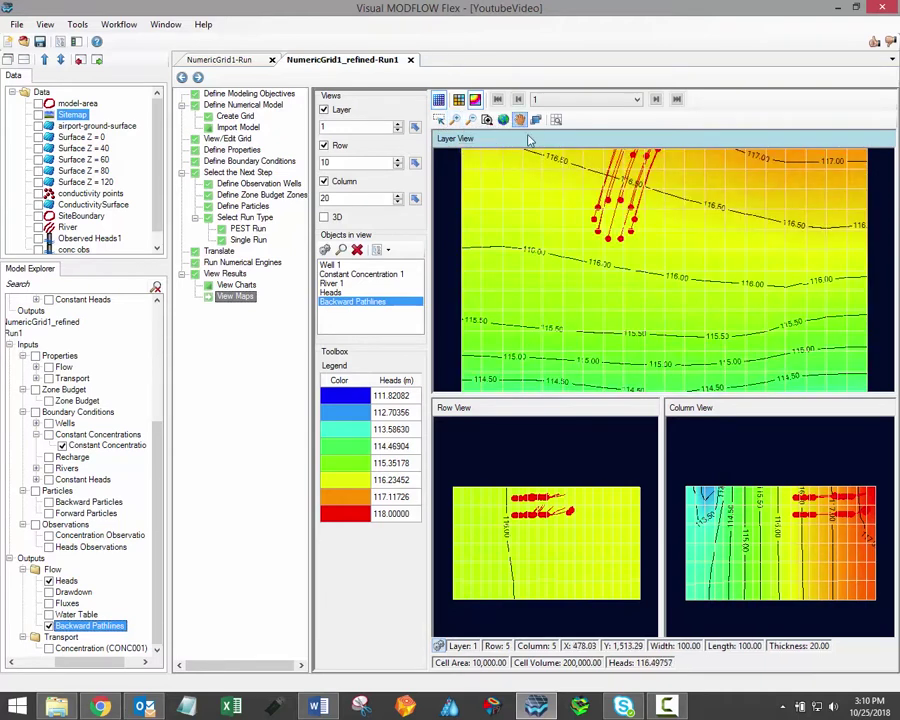
{"action": "left_click_drag", "start_coordinate": [573, 199], "coordinate": [524, 150]}
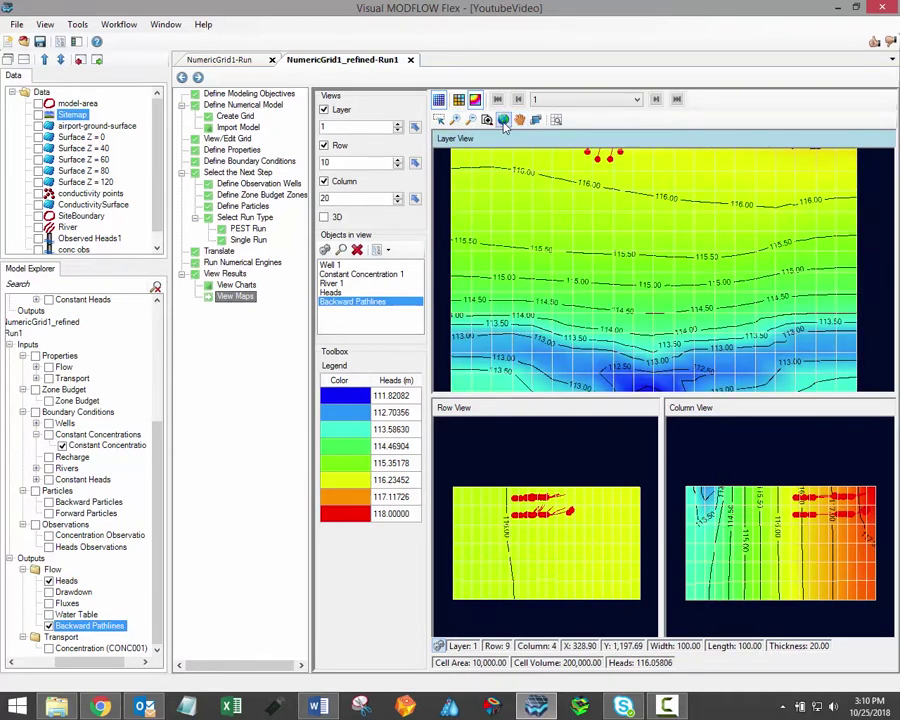
{"action": "left_click", "coordinate": [503, 119]}
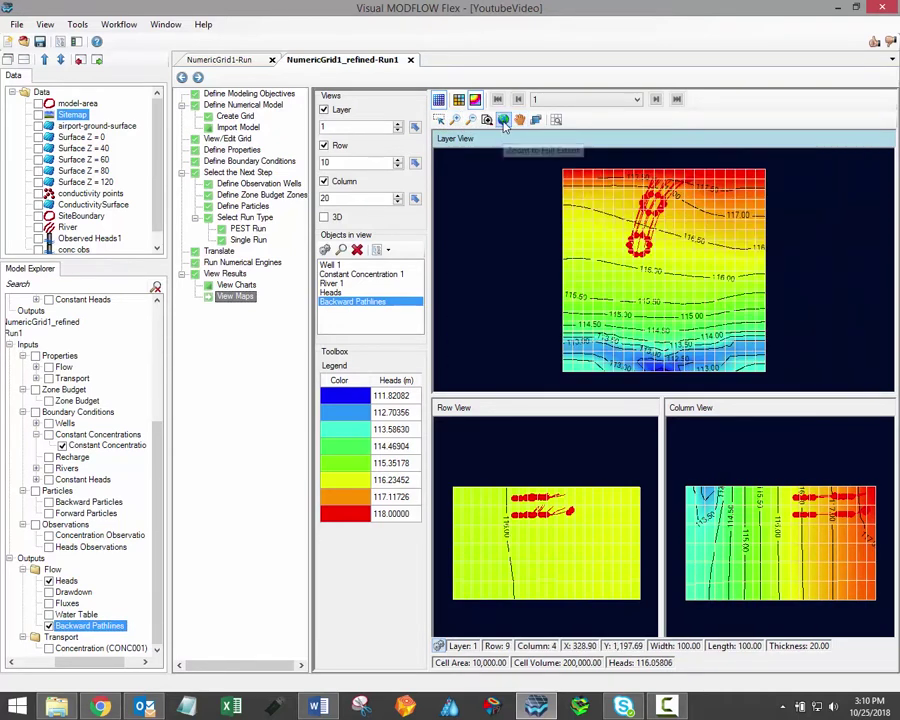
{"action": "left_click", "coordinate": [557, 120]}
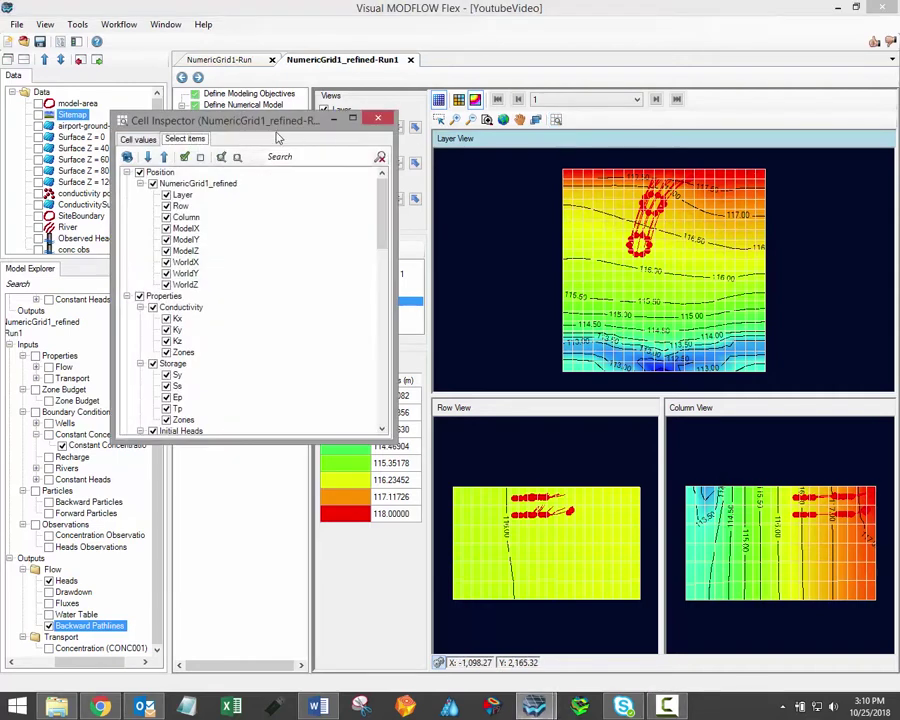
{"action": "left_click_drag", "start_coordinate": [291, 133], "coordinate": [289, 153]}
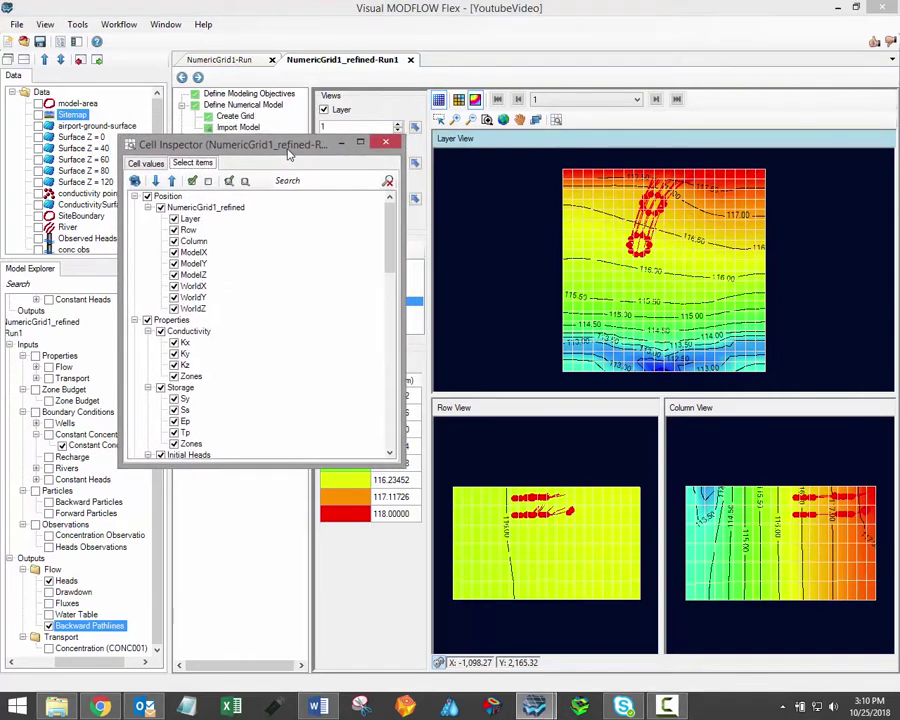
{"action": "left_click", "coordinate": [134, 197]}
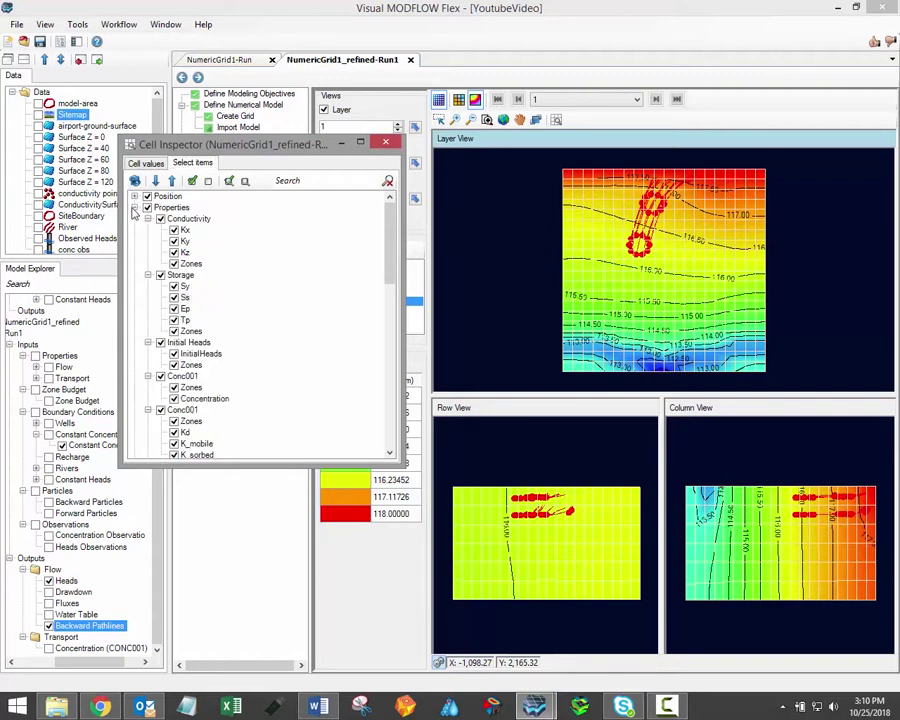
{"action": "left_click", "coordinate": [134, 207]}
{"action": "left_click", "coordinate": [134, 218]}
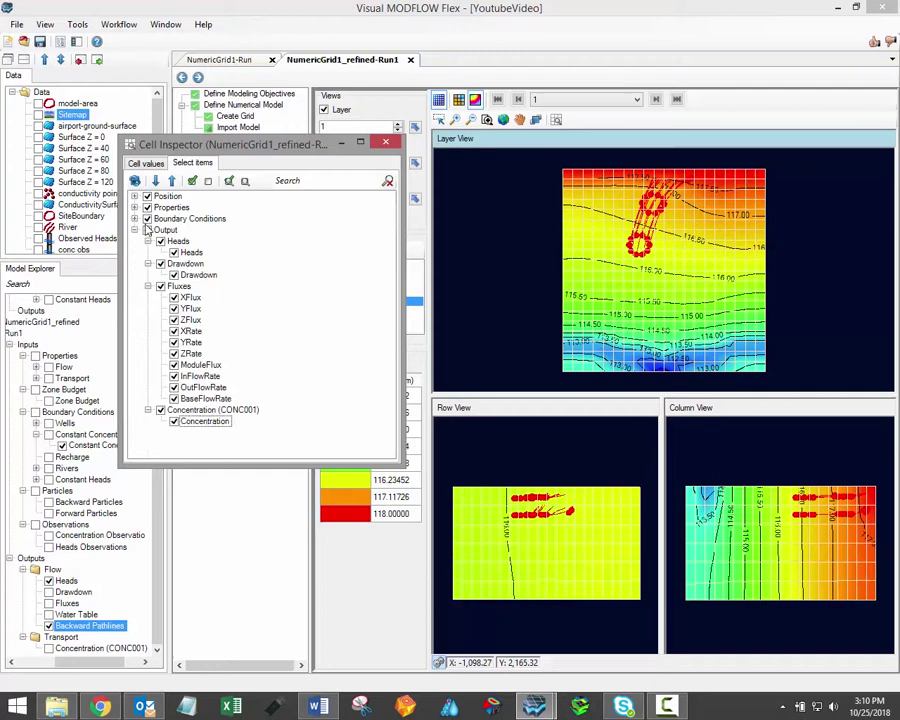
{"action": "left_click", "coordinate": [147, 196]}
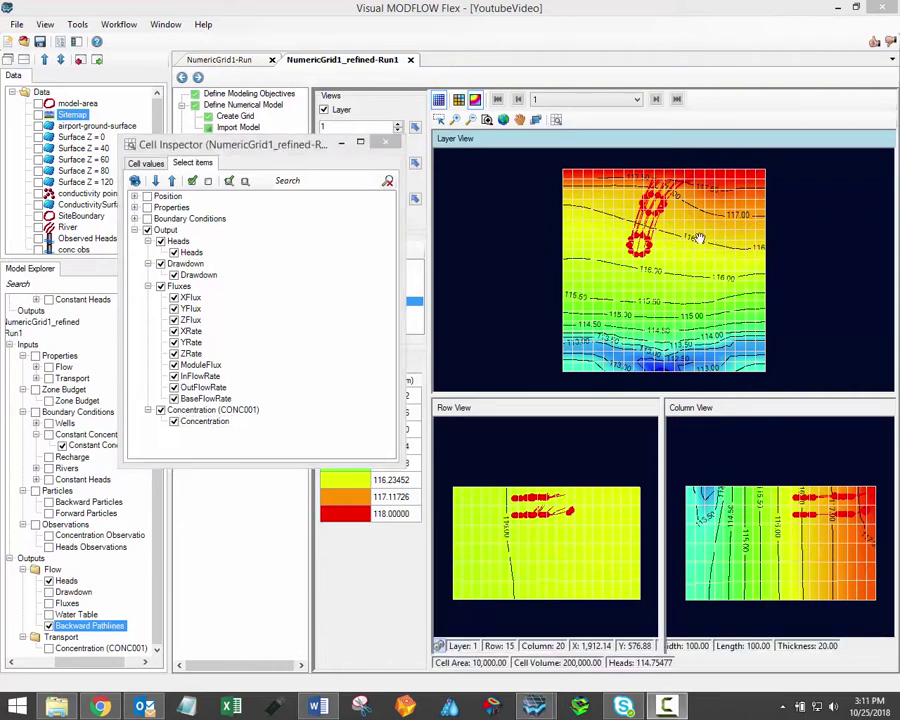
{"action": "left_click", "coordinate": [605, 263]}
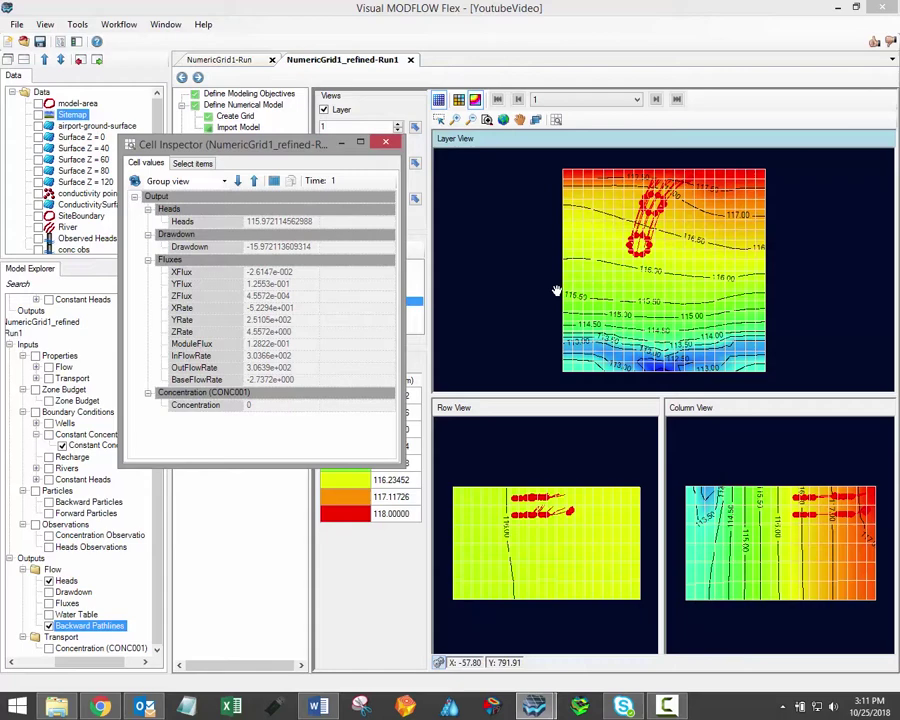
{"action": "left_click", "coordinate": [631, 298]}
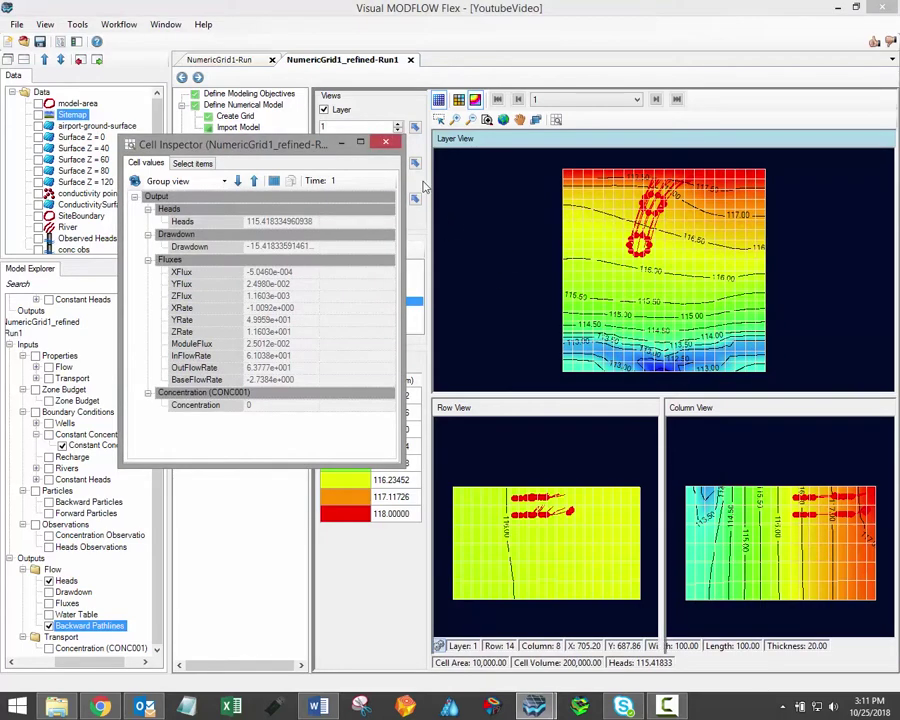
{"action": "left_click", "coordinate": [385, 141]}
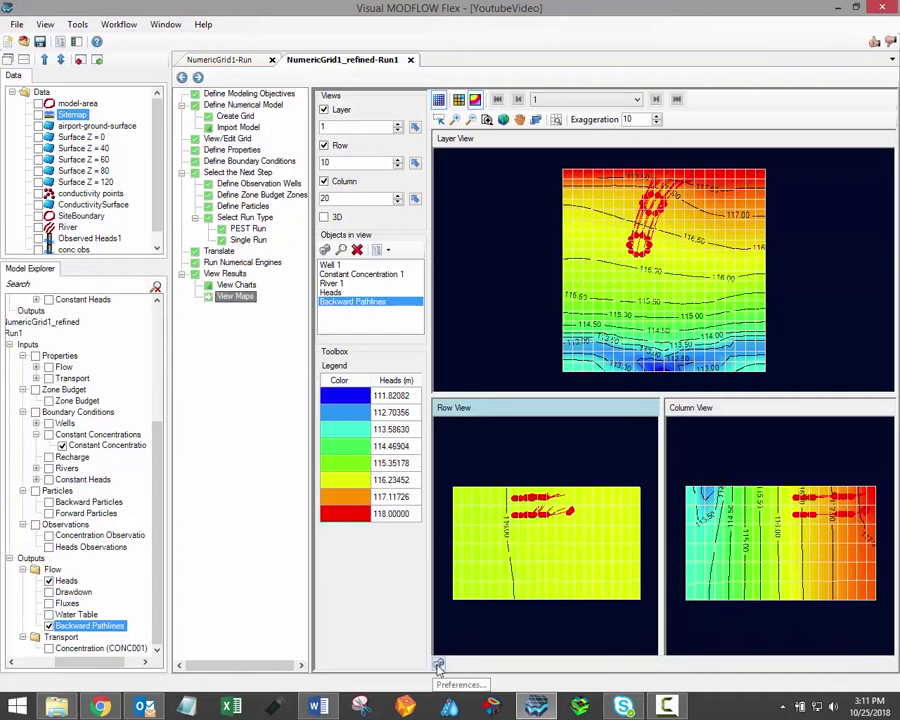
Confirm the viewer preferences with all cell properties enabled for hover readouts
{"action": "left_click", "coordinate": [438, 666]}
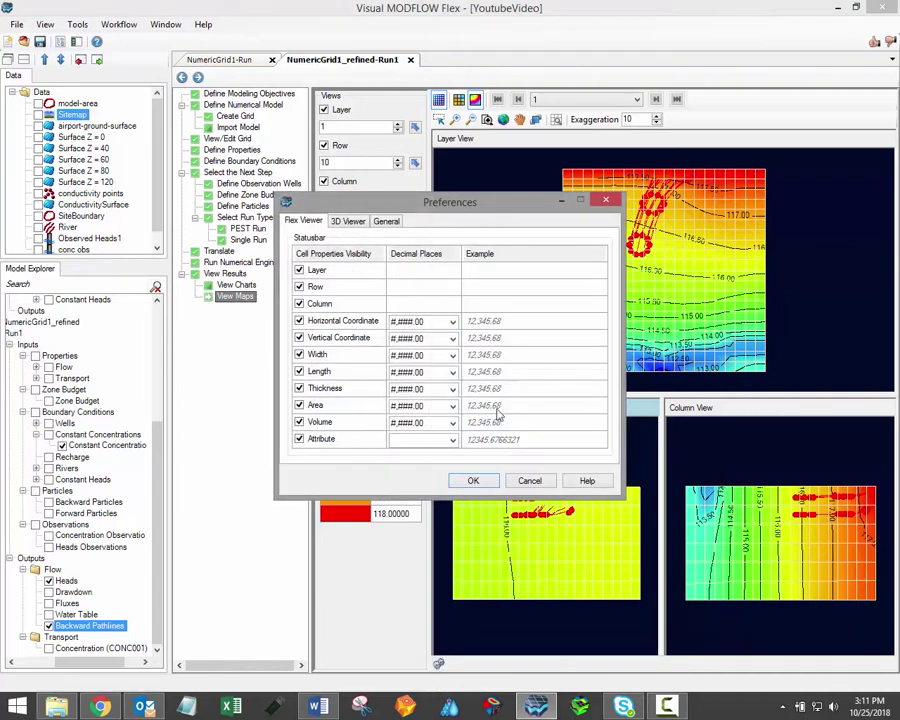
{"action": "left_click", "coordinate": [489, 483]}
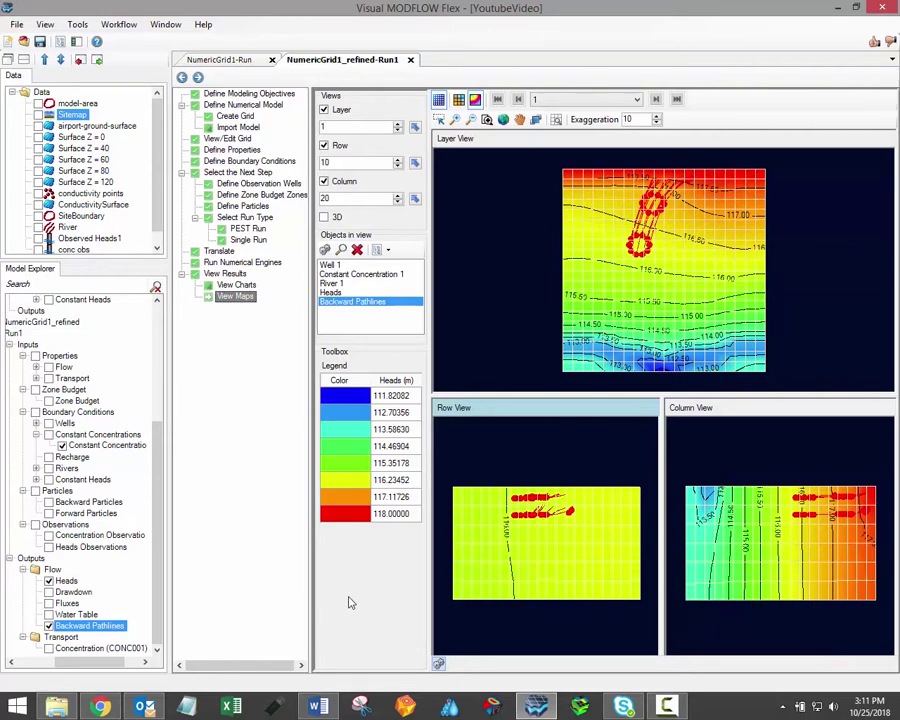
Show the CONC001 concentration plume at time 365 with backward pathlines hidden
{"action": "left_click", "coordinate": [48, 648]}
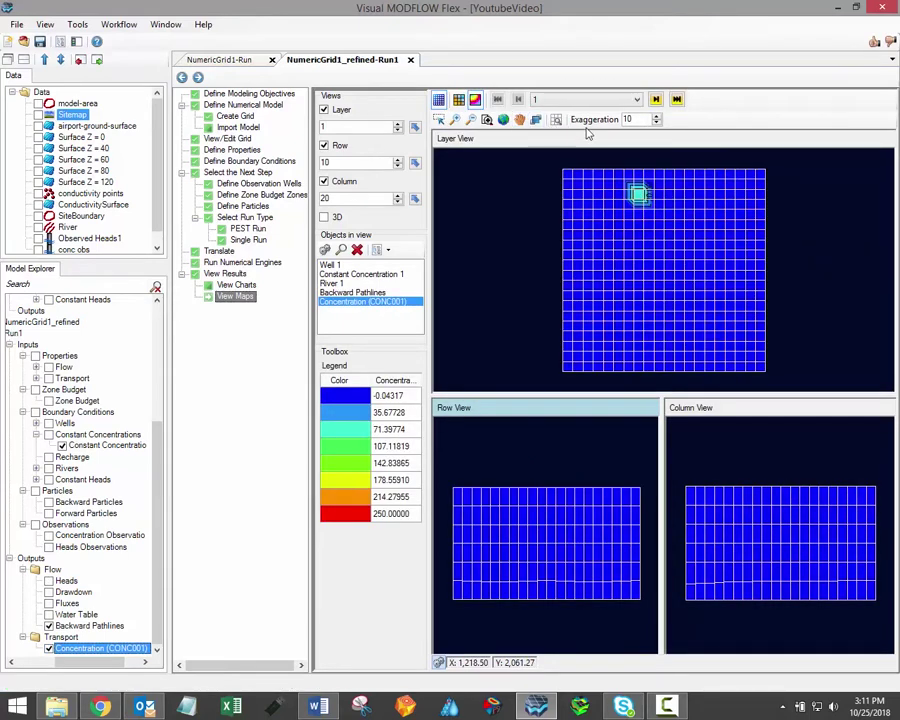
{"action": "left_click", "coordinate": [655, 99]}
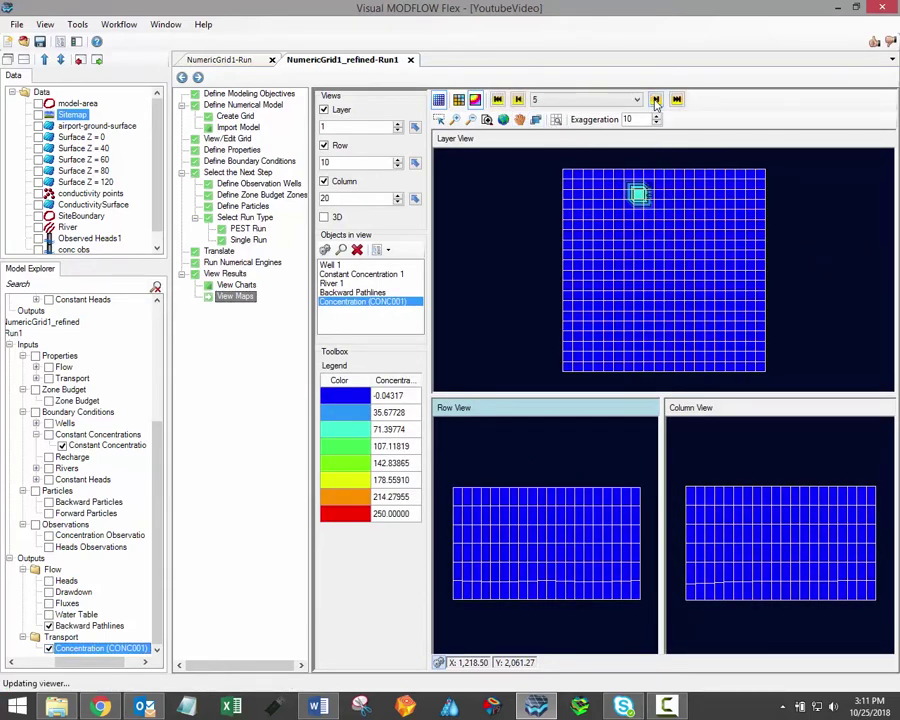
{"action": "left_click", "coordinate": [655, 99]}
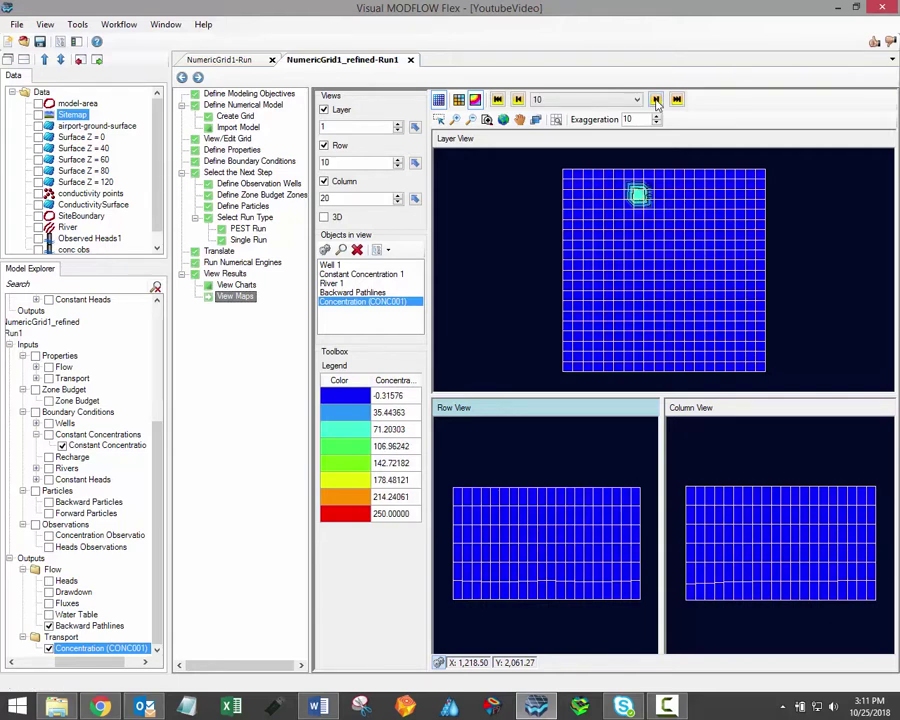
{"action": "left_click", "coordinate": [655, 99]}
{"action": "left_click", "coordinate": [655, 99]}
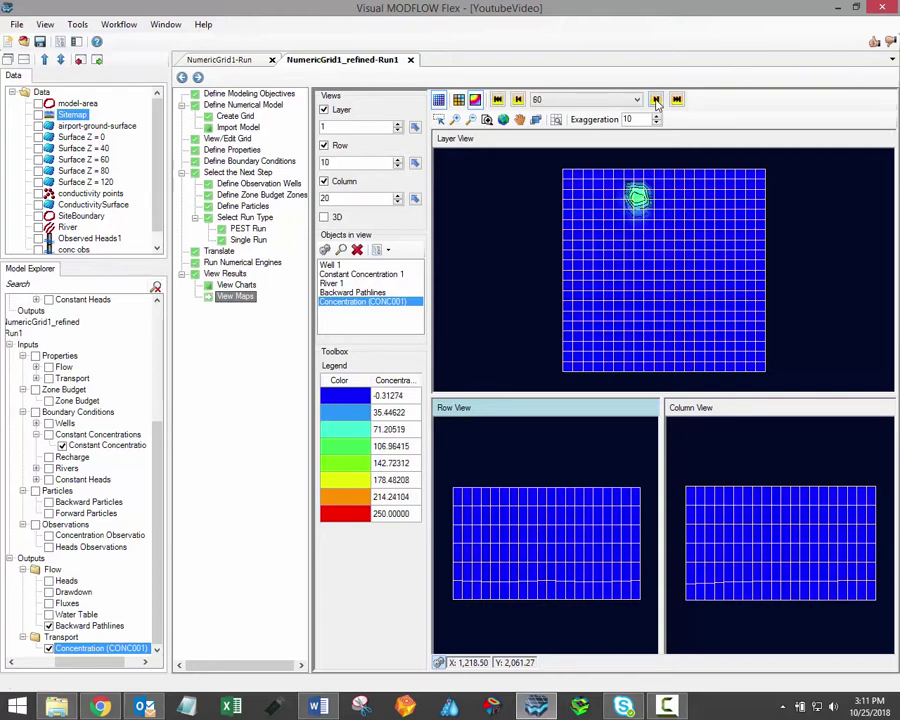
{"action": "left_click", "coordinate": [676, 99]}
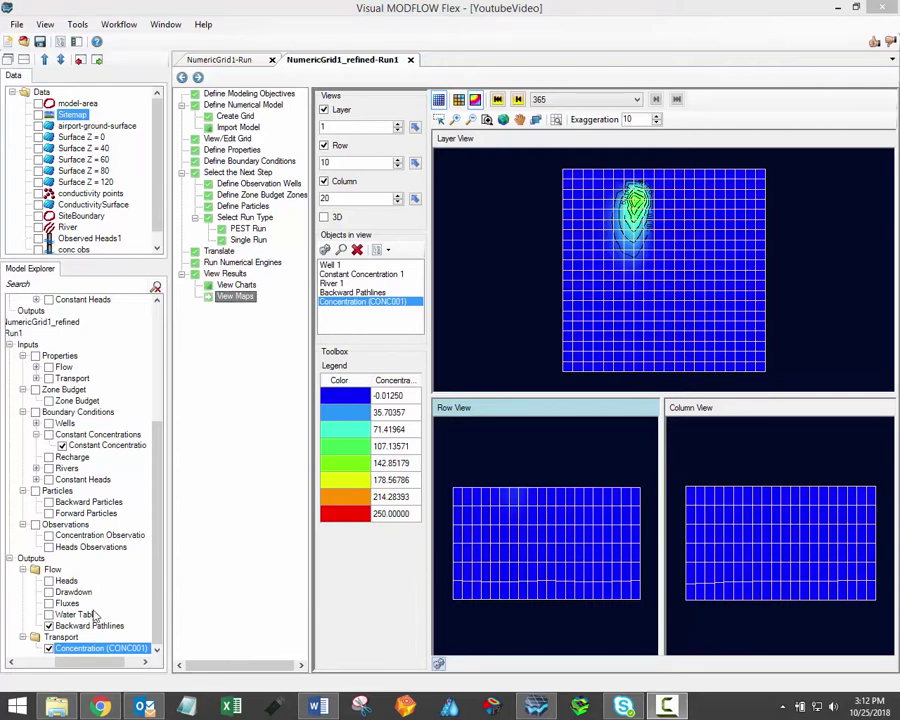
{"action": "left_click", "coordinate": [48, 626]}
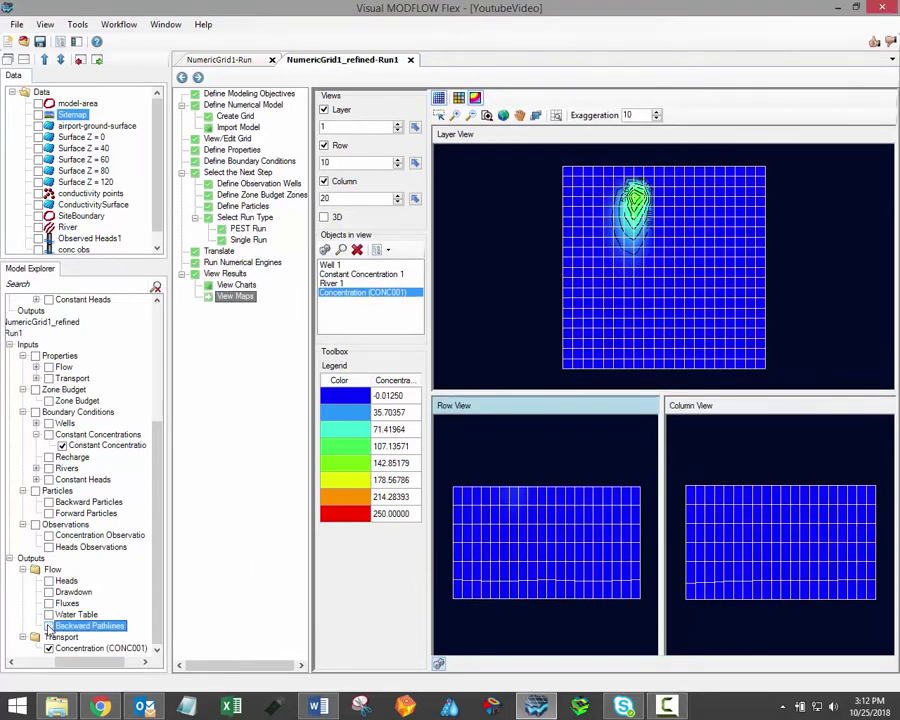
Restore backward pathlines and switch the maps from CONC001 back to Heads at time 365
{"action": "left_click", "coordinate": [48, 626]}
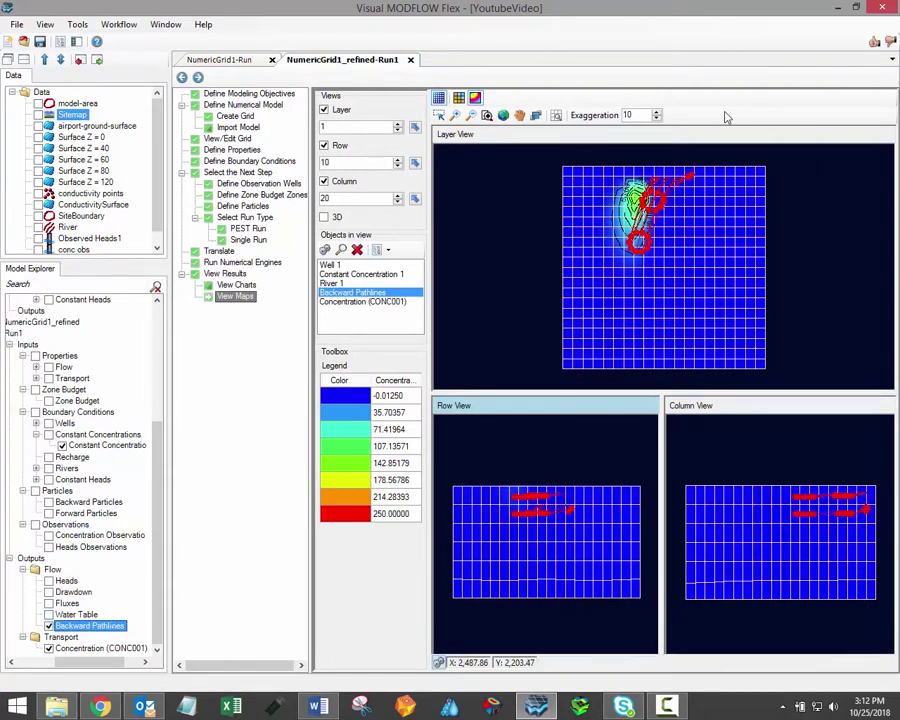
{"action": "left_click", "coordinate": [48, 649]}
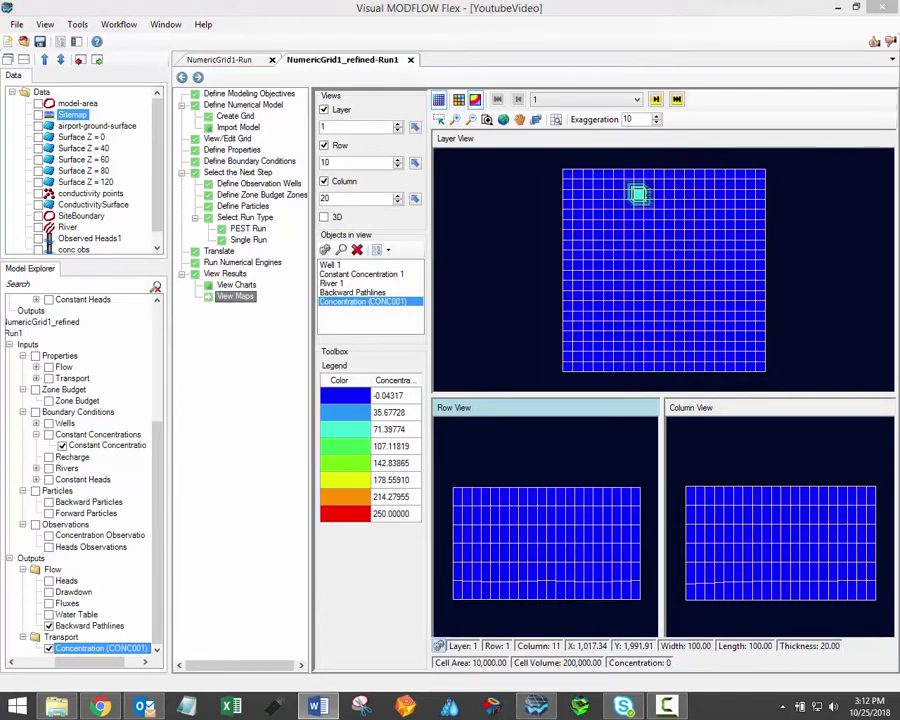
{"action": "left_click", "coordinate": [677, 100]}
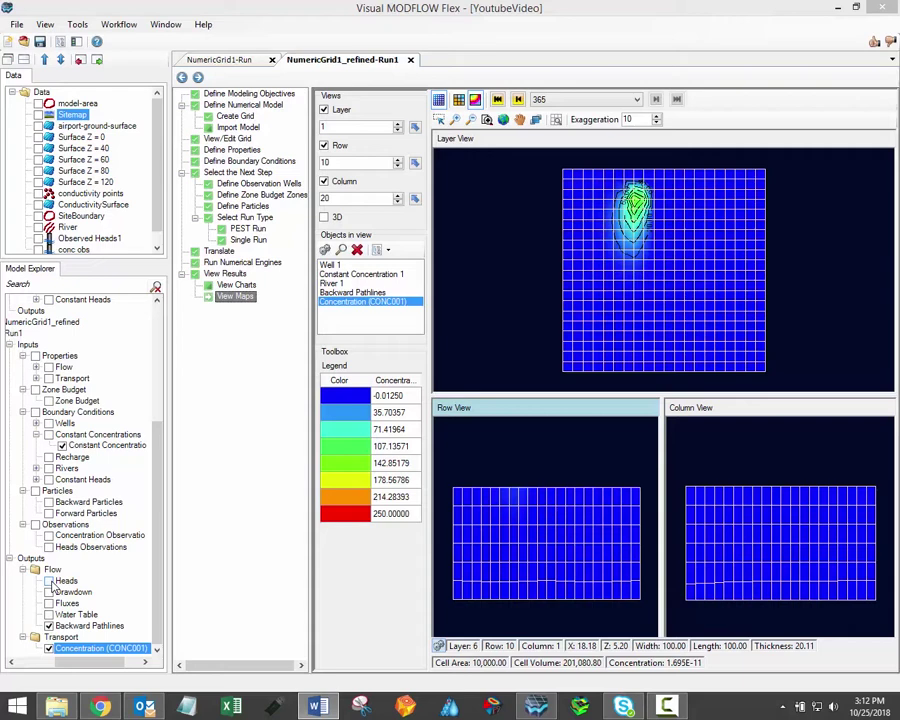
{"action": "left_click", "coordinate": [52, 585]}
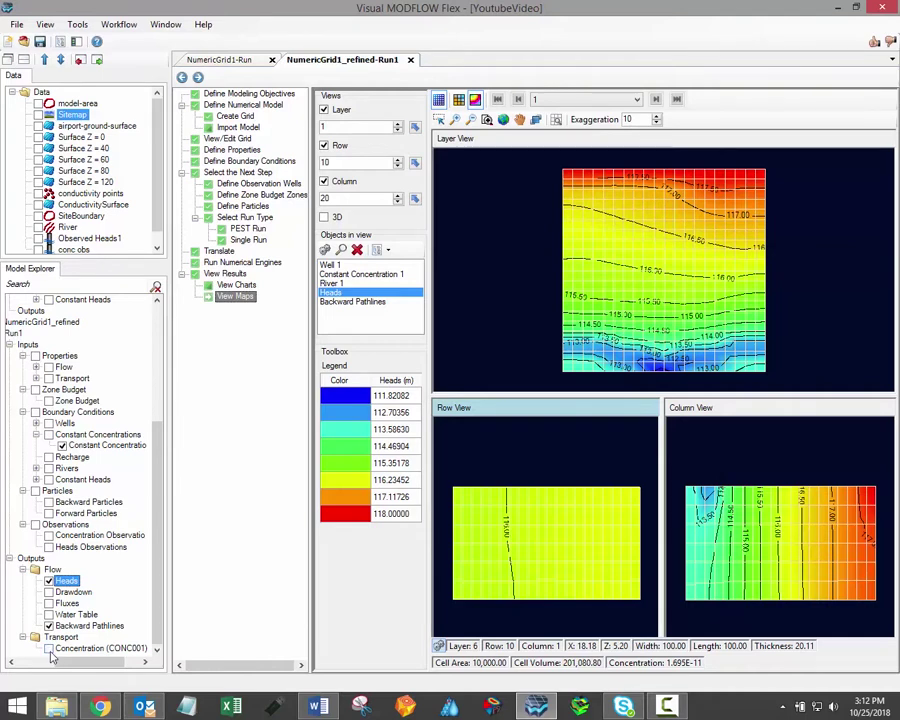
{"action": "left_click", "coordinate": [51, 651]}
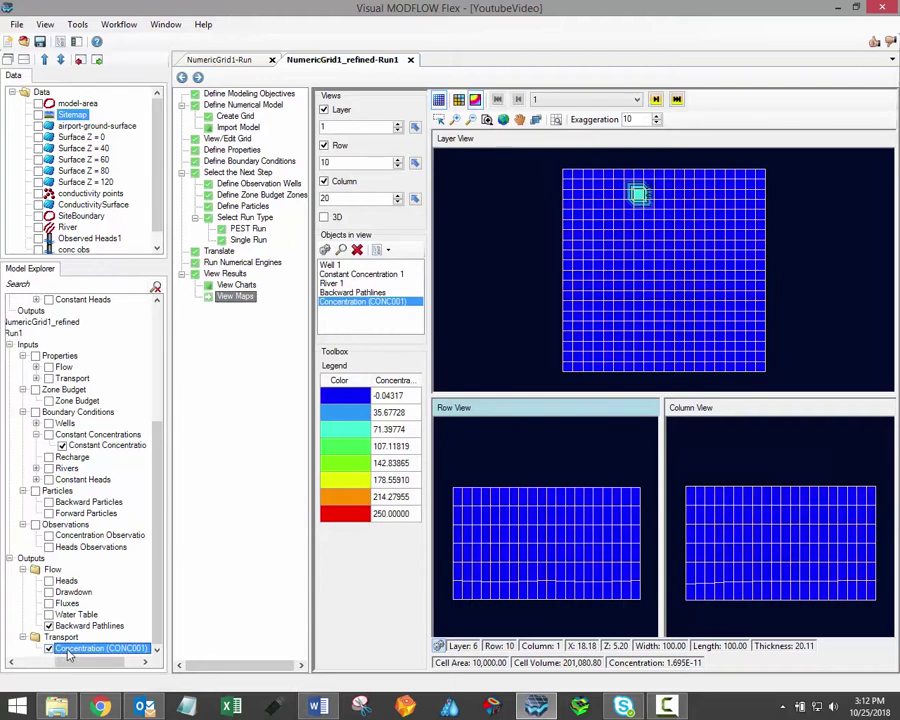
{"action": "left_click", "coordinate": [66, 580]}
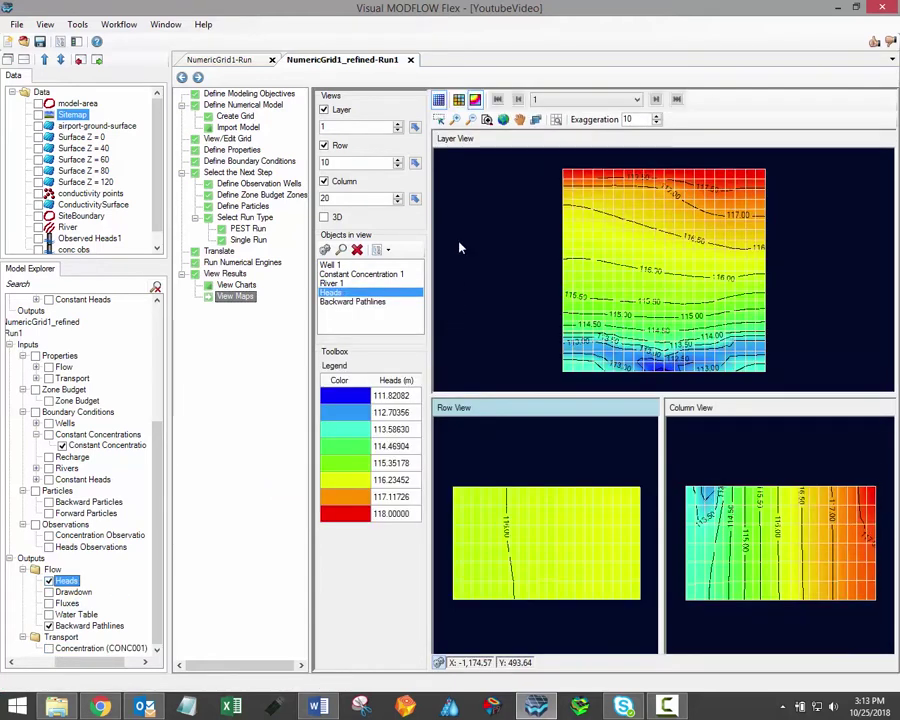
Open an empty 3D Viewer - 1 window and widen the left panel
{"action": "left_click", "coordinate": [166, 24]}
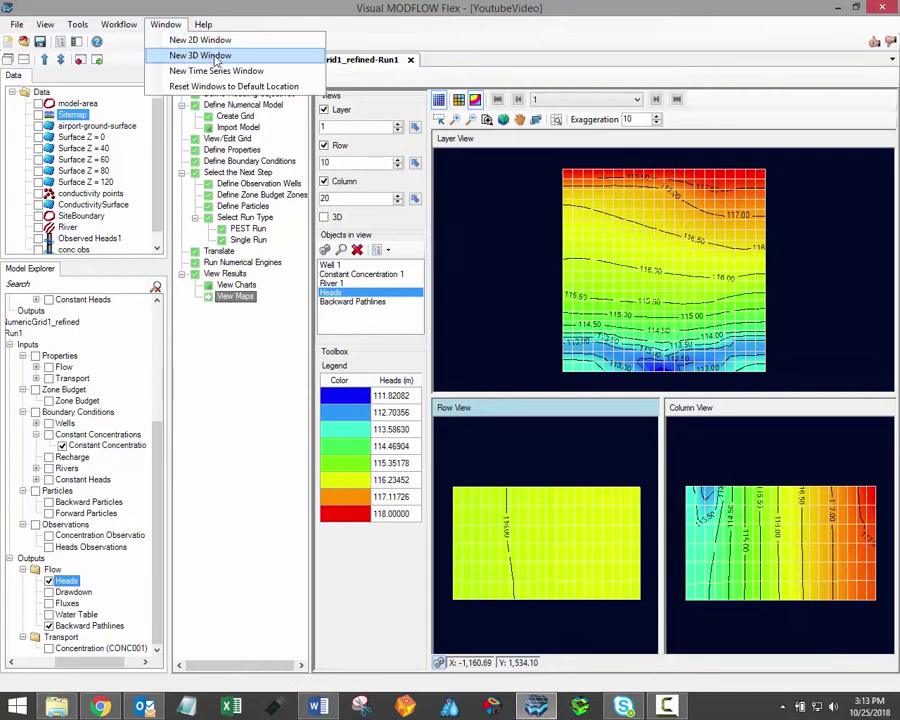
{"action": "left_click", "coordinate": [214, 57]}
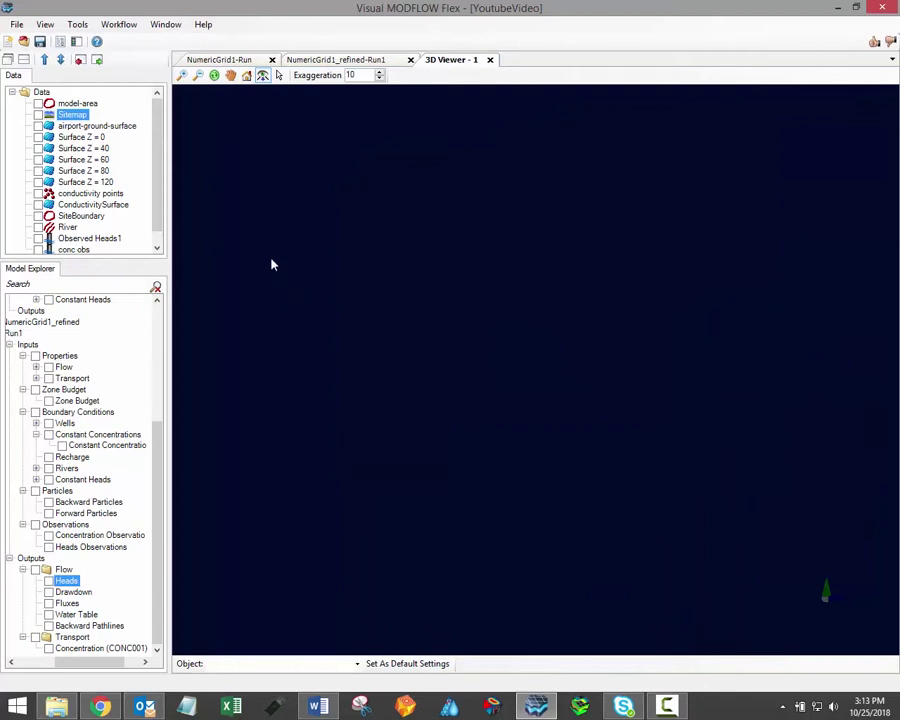
{"action": "left_click_drag", "start_coordinate": [171, 206], "coordinate": [210, 207]}
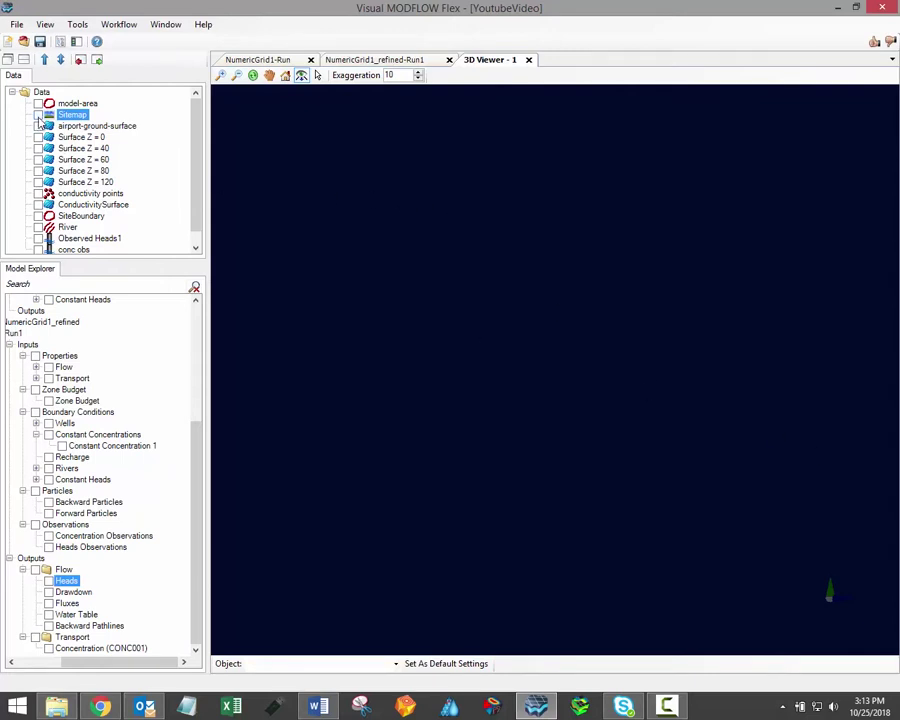
Show Sitemap, Constant Heads, Rivers, Wells and the Heads output in 3D Viewer - 1
{"action": "left_click", "coordinate": [38, 116]}
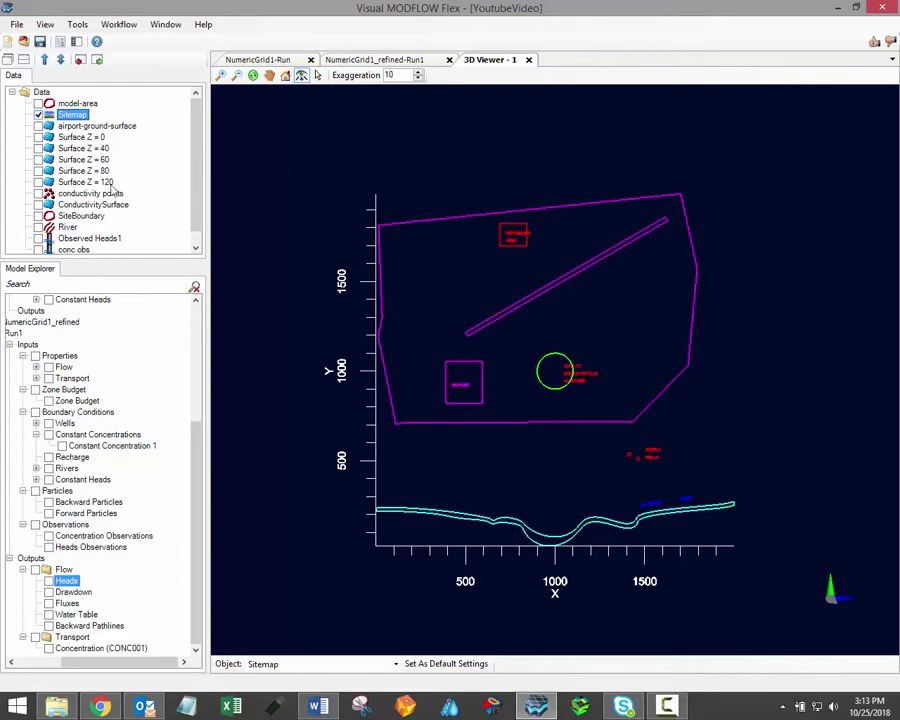
{"action": "left_click_drag", "start_coordinate": [95, 663], "coordinate": [72, 664]}
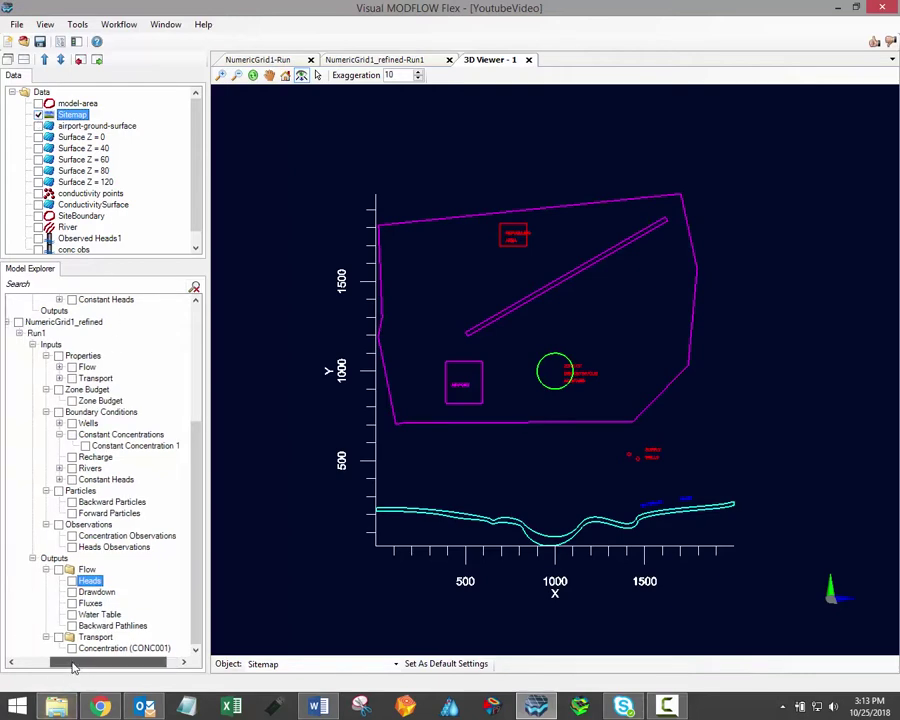
{"action": "left_click", "coordinate": [44, 322]}
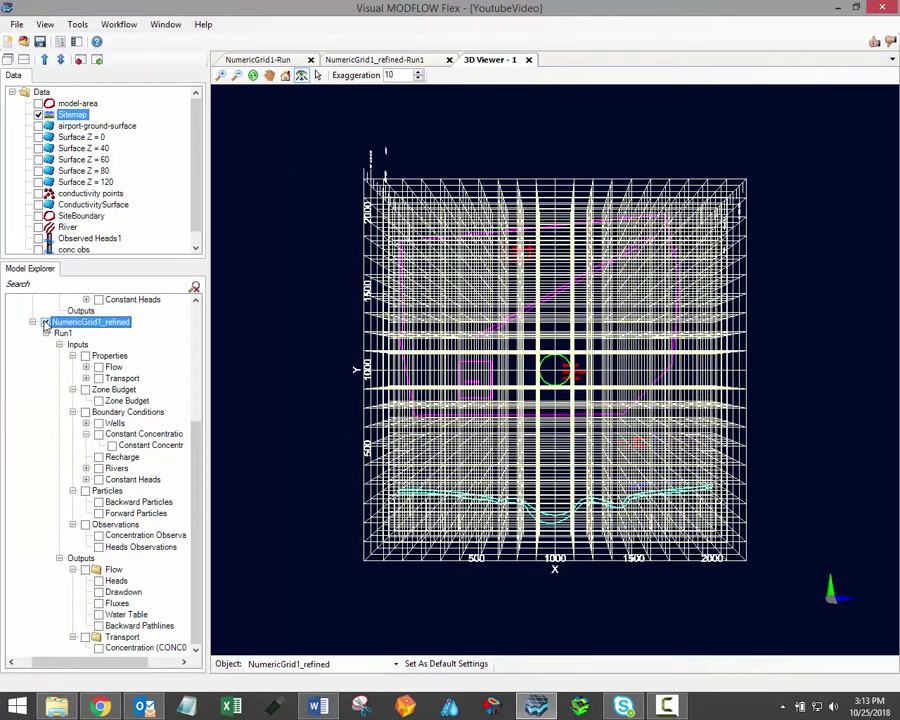
{"action": "left_click", "coordinate": [44, 322]}
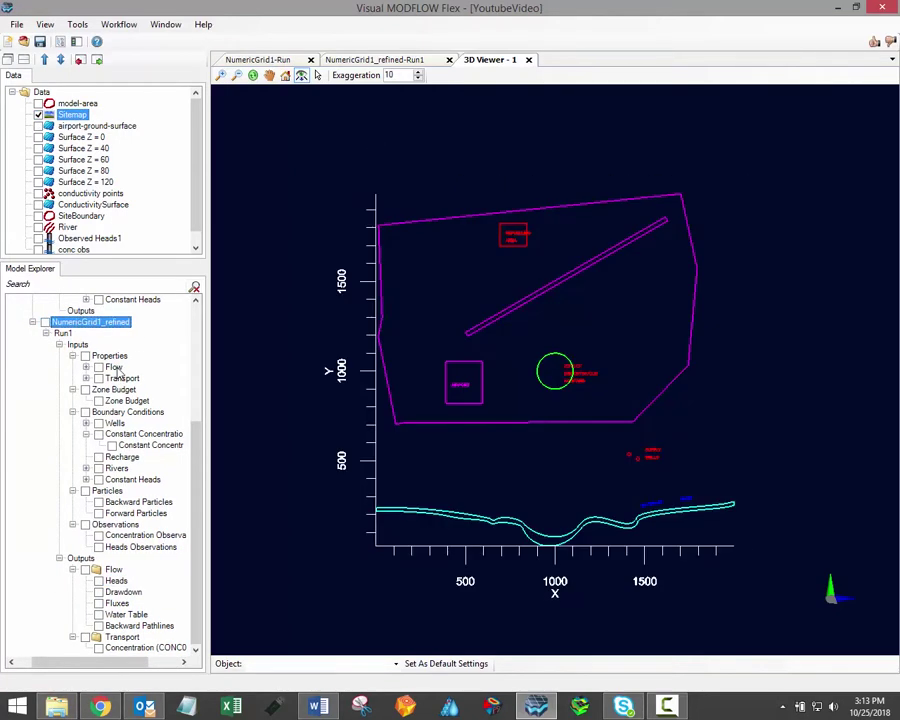
{"action": "left_click", "coordinate": [98, 480]}
{"action": "left_click", "coordinate": [98, 468]}
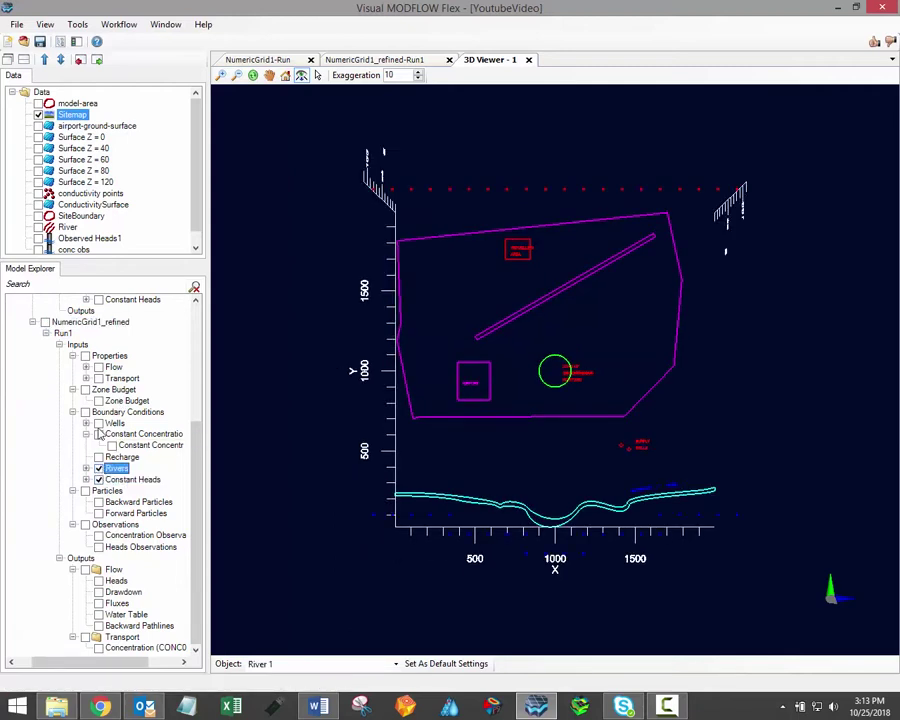
{"action": "left_click", "coordinate": [98, 424]}
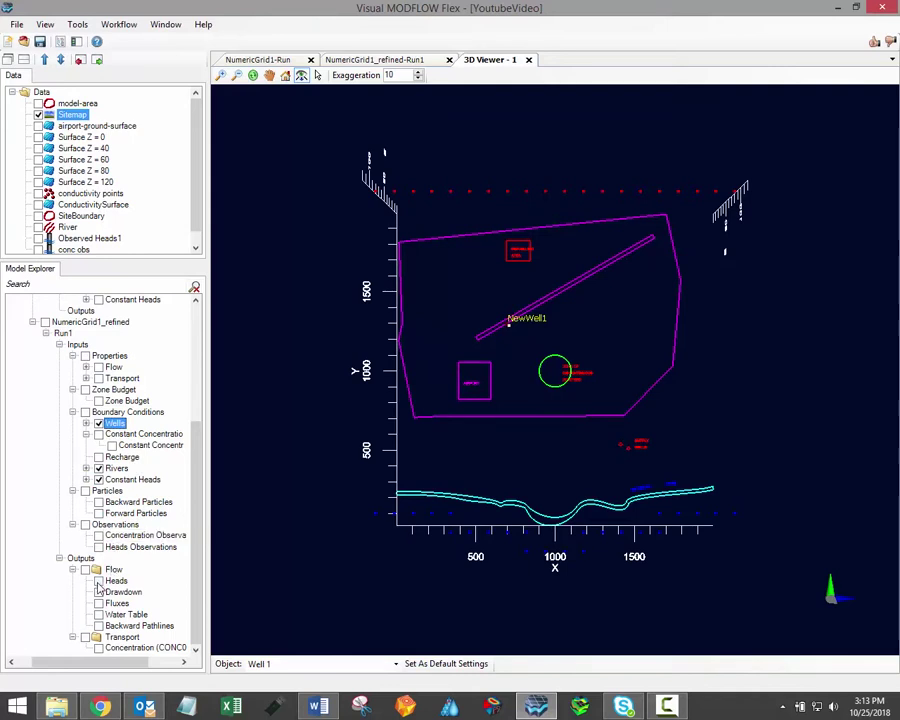
{"action": "left_click", "coordinate": [98, 583]}
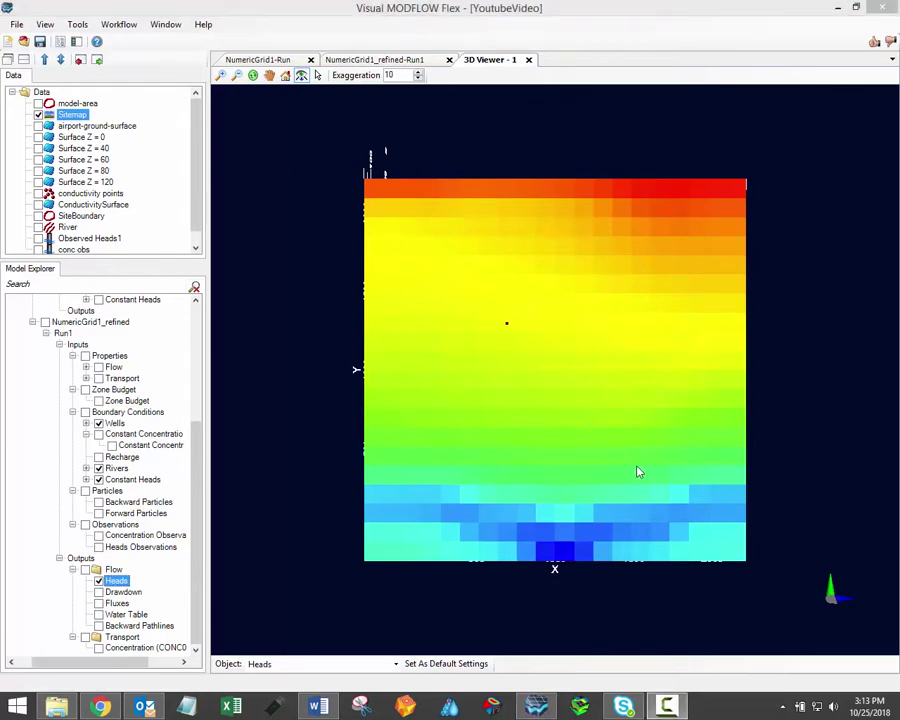
Rotate and tilt the 3D heads block to reveal its side faces
{"action": "left_click_drag", "start_coordinate": [602, 521], "coordinate": [466, 445]}
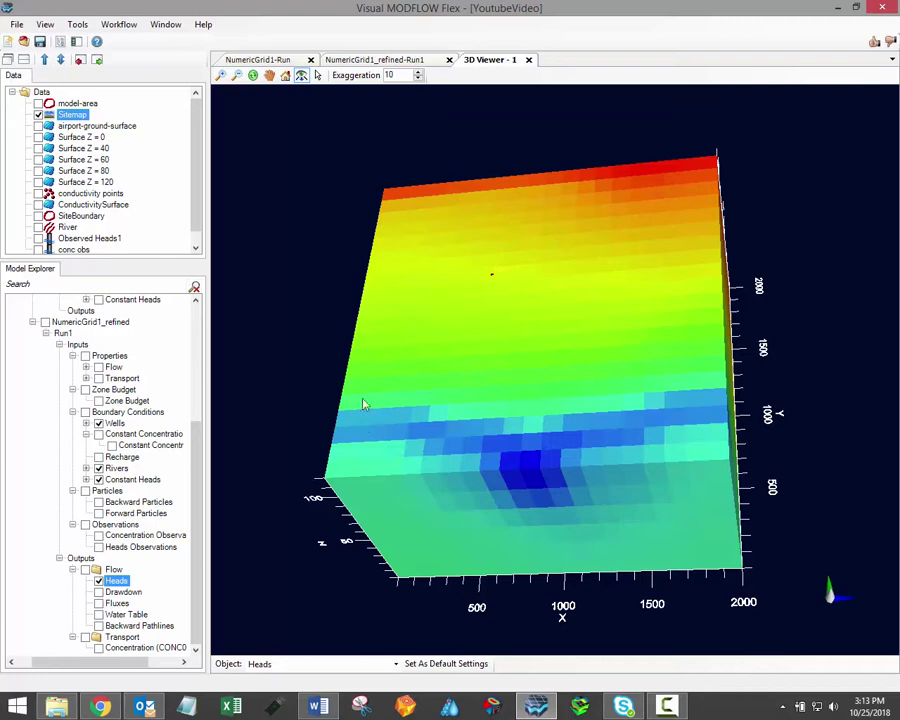
In the Heads layer settings, uncheck Show Cells under Style > Cells > General
{"action": "right_click", "coordinate": [116, 587]}
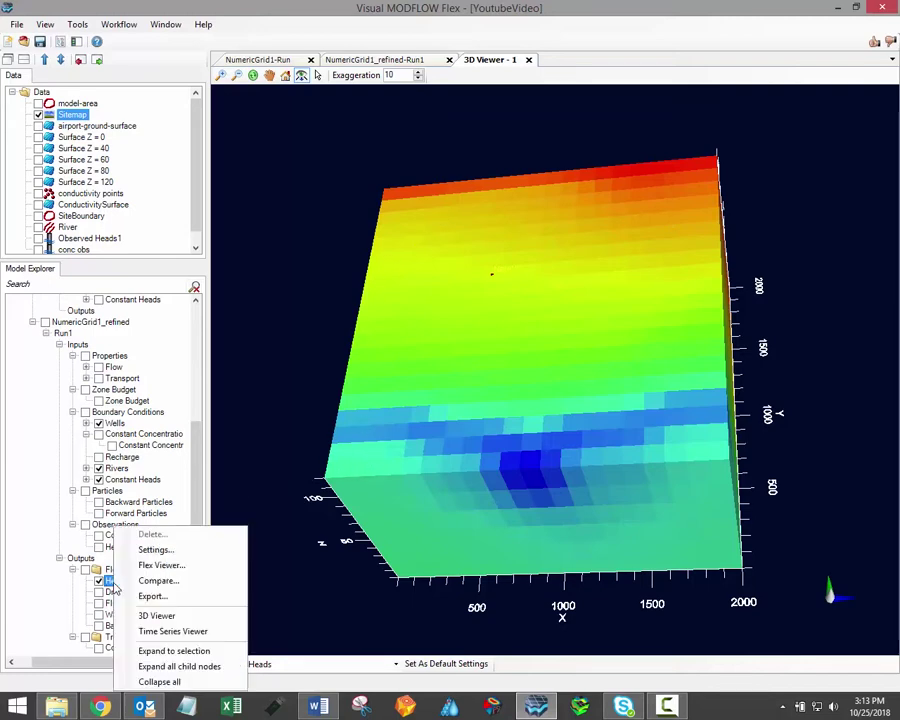
{"action": "left_click", "coordinate": [165, 556]}
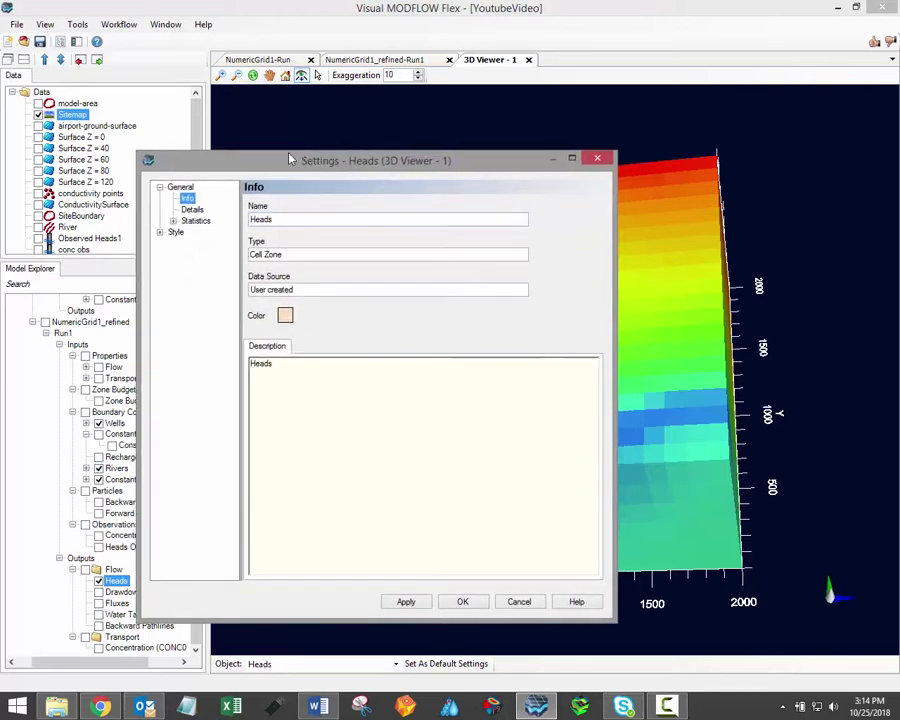
{"action": "left_click_drag", "start_coordinate": [290, 160], "coordinate": [158, 164]}
{"action": "left_click", "coordinate": [44, 237]}
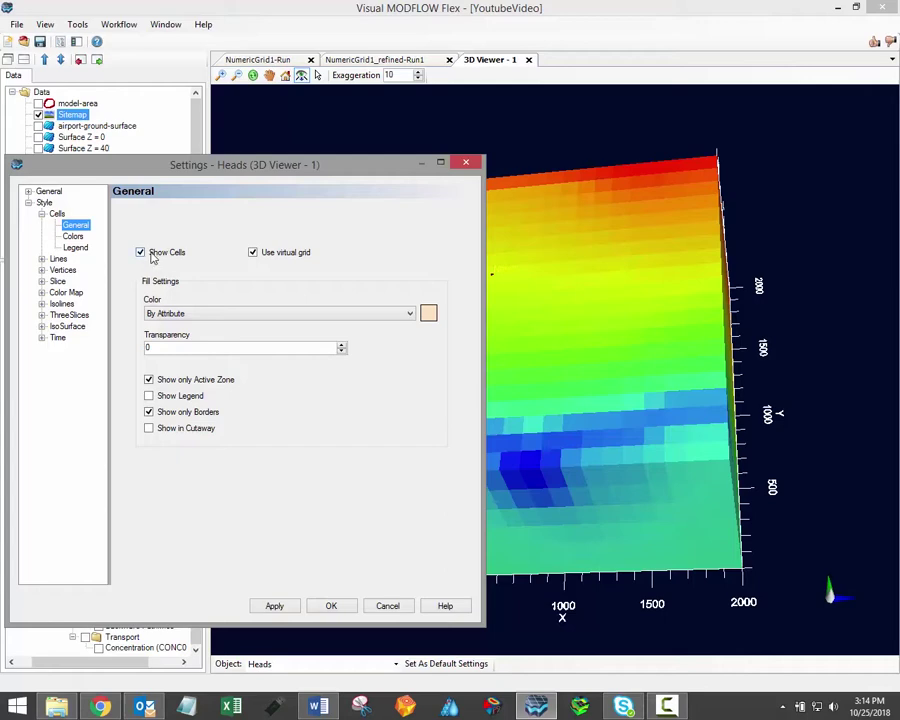
{"action": "left_click", "coordinate": [141, 253]}
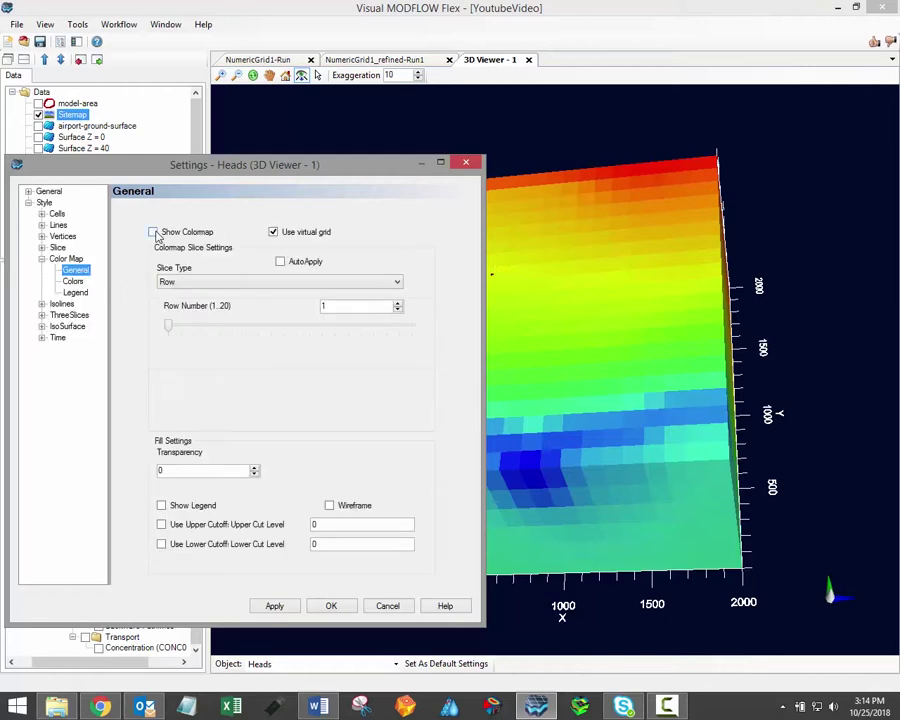
Turn on the heads colour map as a layer slice through layer 2, apply it, and orbit the view
{"action": "left_click", "coordinate": [154, 232]}
{"action": "left_click", "coordinate": [210, 284]}
{"action": "left_click", "coordinate": [193, 301]}
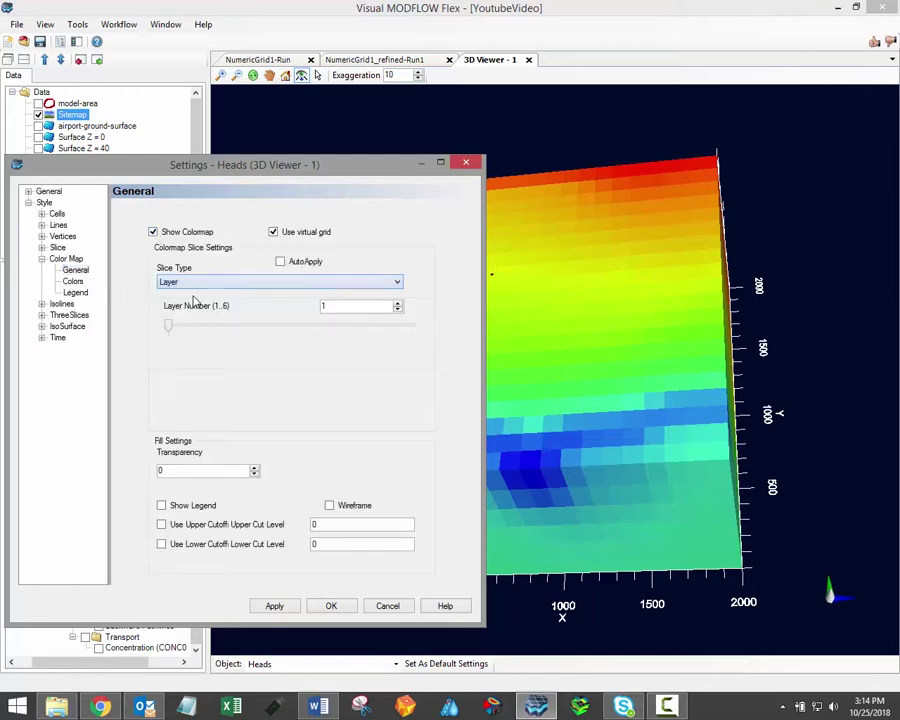
{"action": "left_click", "coordinate": [398, 302]}
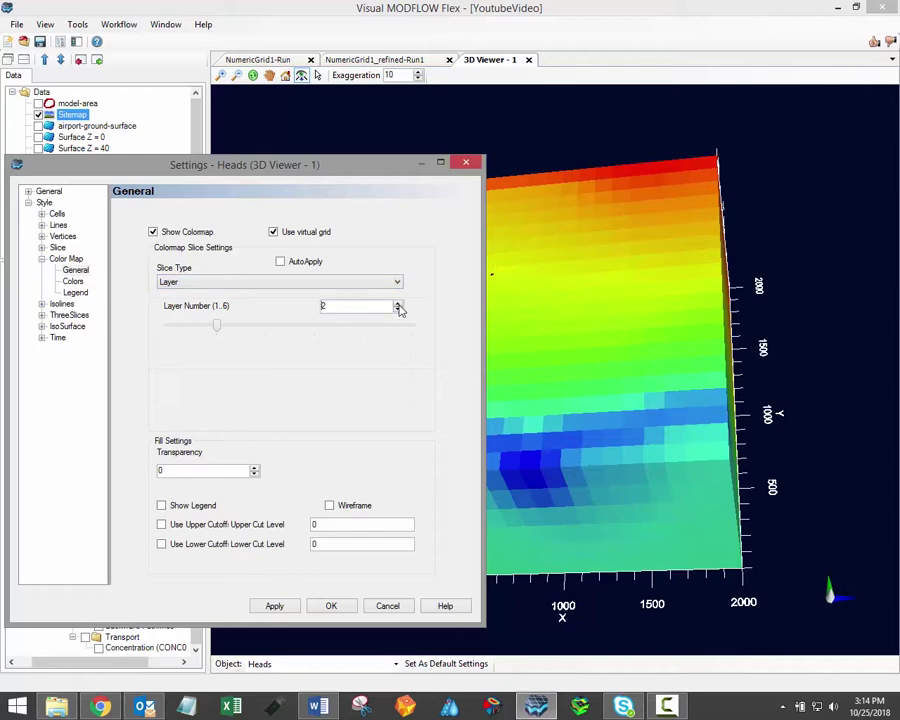
{"action": "left_click", "coordinate": [286, 606]}
{"action": "left_click_drag", "start_coordinate": [520, 340], "coordinate": [688, 373]}
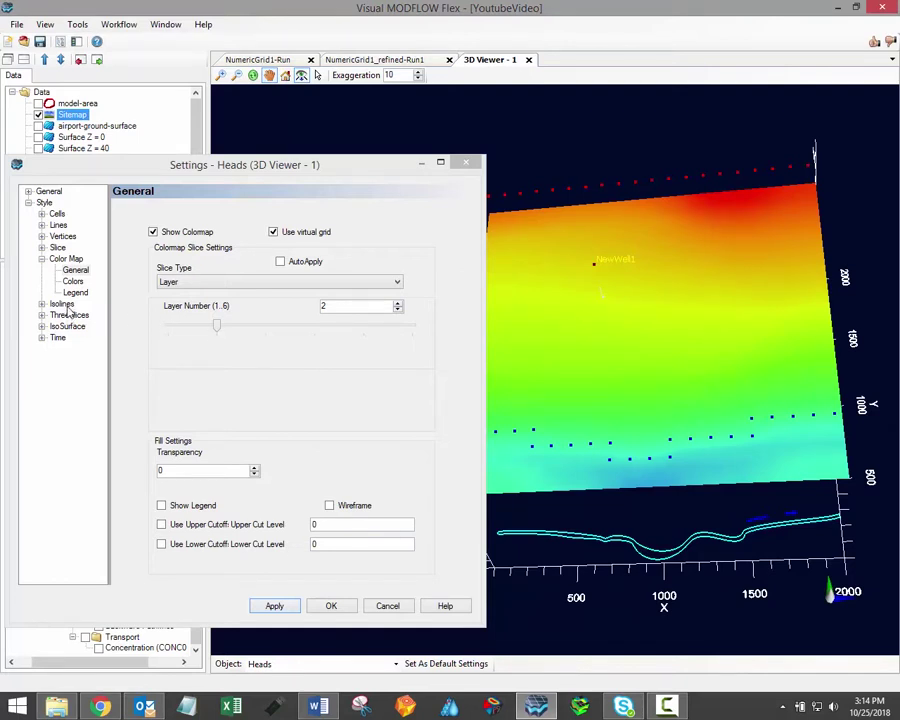
Turn on head isolines sliced by layer on layer 2
{"action": "left_click", "coordinate": [64, 305]}
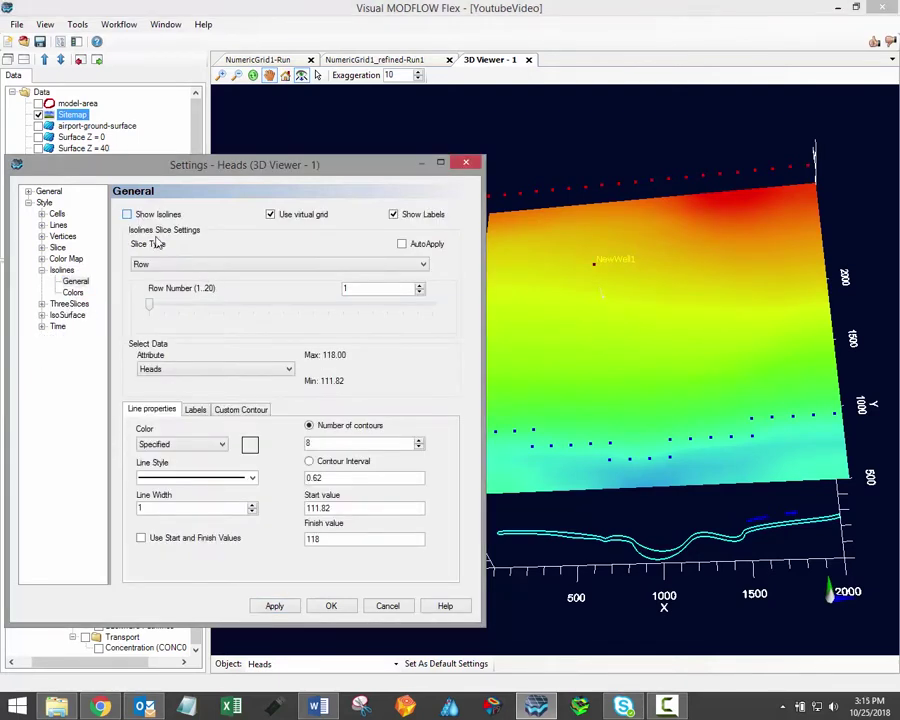
{"action": "left_click", "coordinate": [127, 214]}
{"action": "left_click", "coordinate": [195, 264]}
{"action": "left_click", "coordinate": [195, 280]}
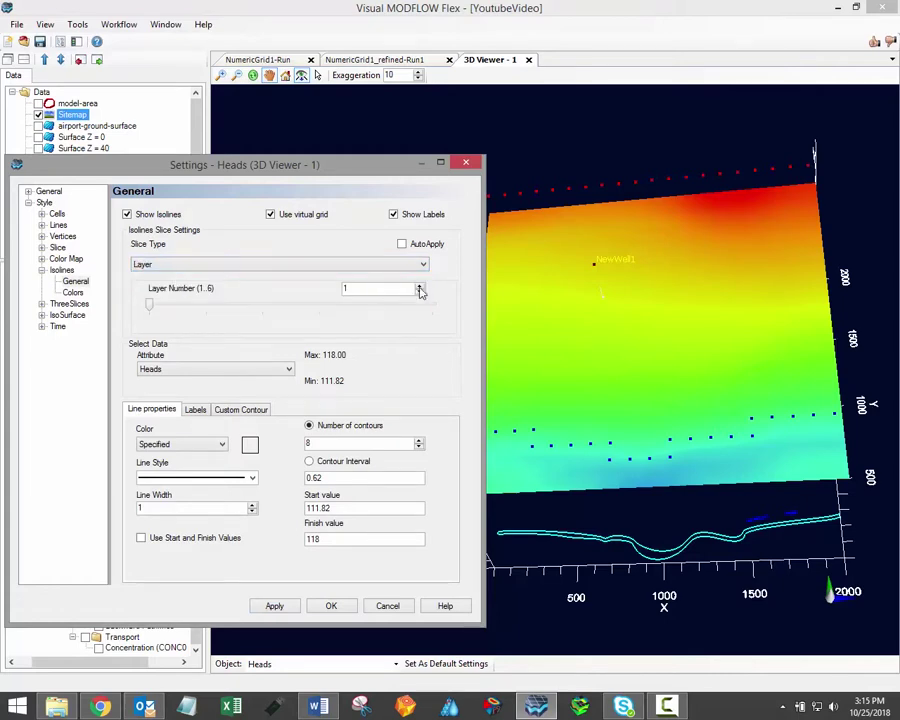
{"action": "left_click", "coordinate": [420, 289]}
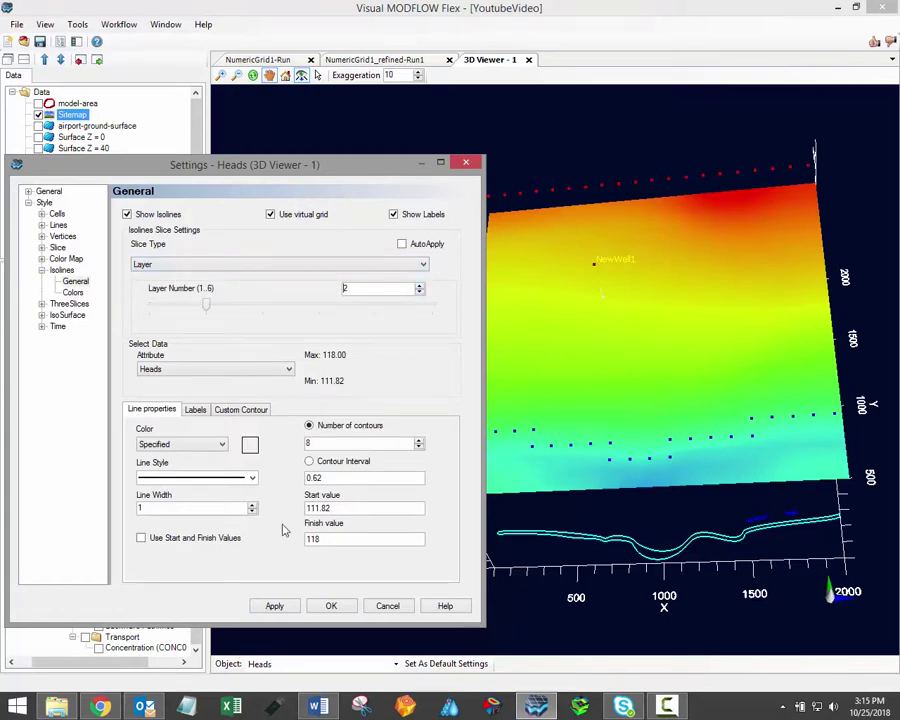
Set the isoline contour interval to 0.5 with start value 111 and apply
{"action": "left_click", "coordinate": [309, 461]}
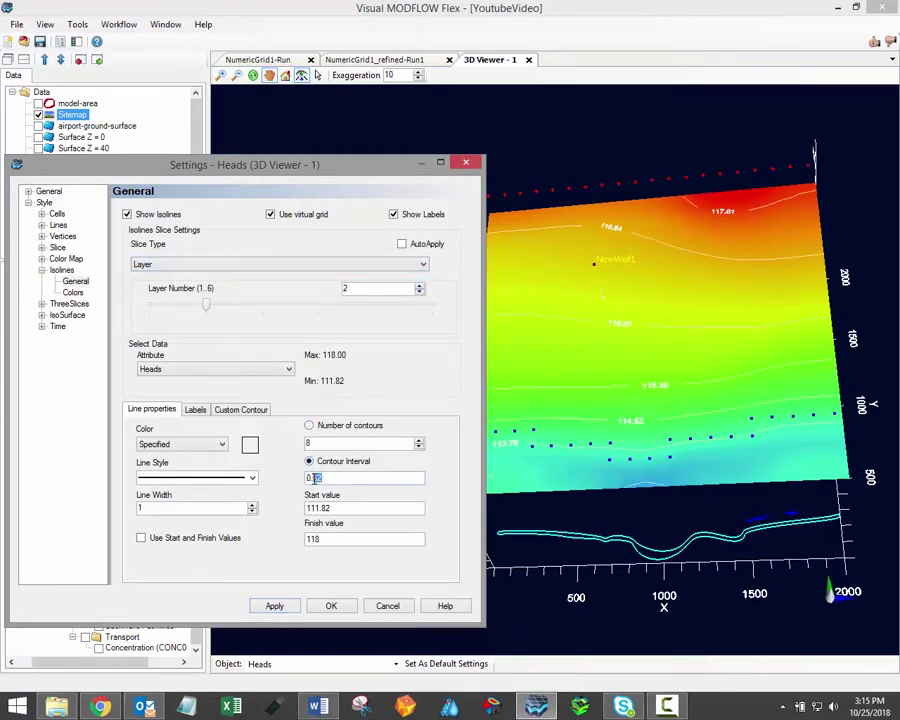
{"action": "type", "text": "05"}
{"action": "left_click", "coordinate": [344, 508]}
{"action": "key", "text": "BackSpace"}
{"action": "key", "text": "BackSpace"}
{"action": "key", "text": "BackSpace"}
{"action": "left_click", "coordinate": [279, 607]}
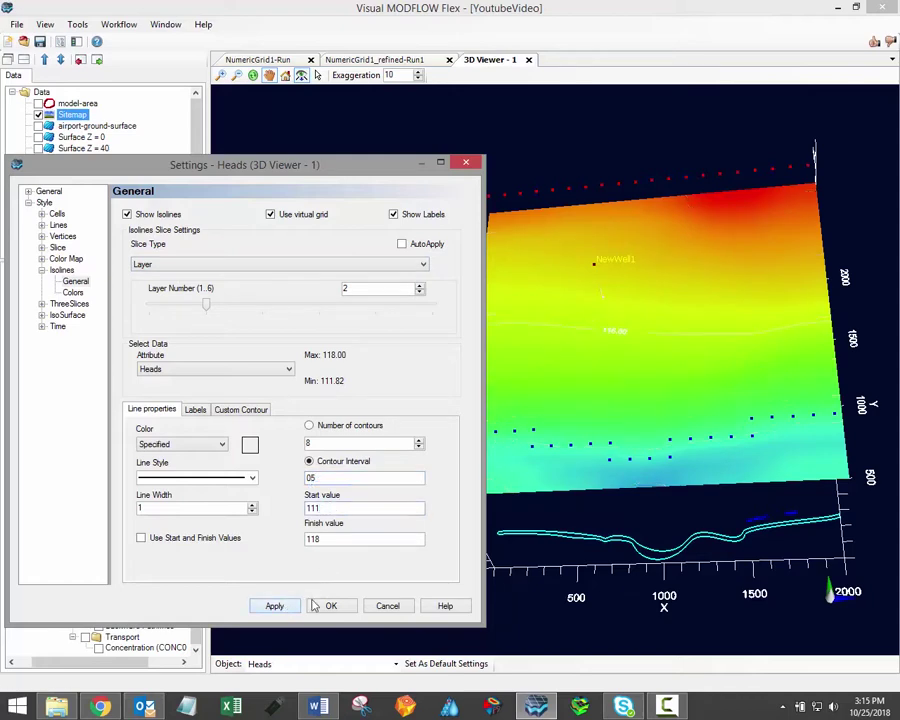
{"action": "left_click", "coordinate": [311, 477]}
{"action": "type", "text": "."}
{"action": "left_click", "coordinate": [274, 606]}
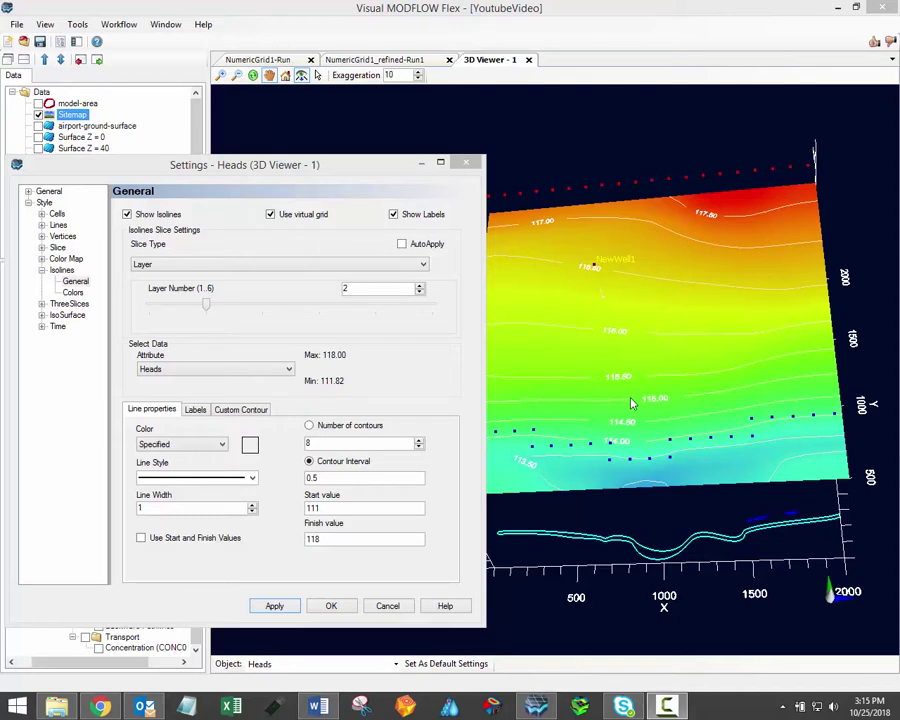
Close the heads settings and turn on the Concentration (CONC001) output in the 3D view
{"action": "left_click", "coordinate": [338, 608]}
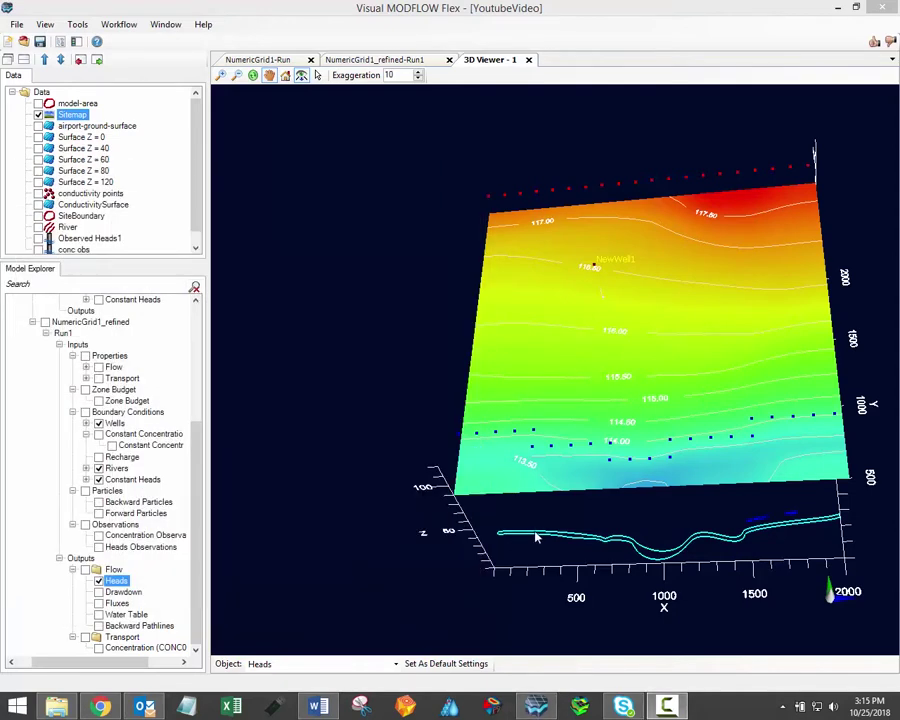
{"action": "left_click_drag", "start_coordinate": [482, 516], "coordinate": [405, 317]}
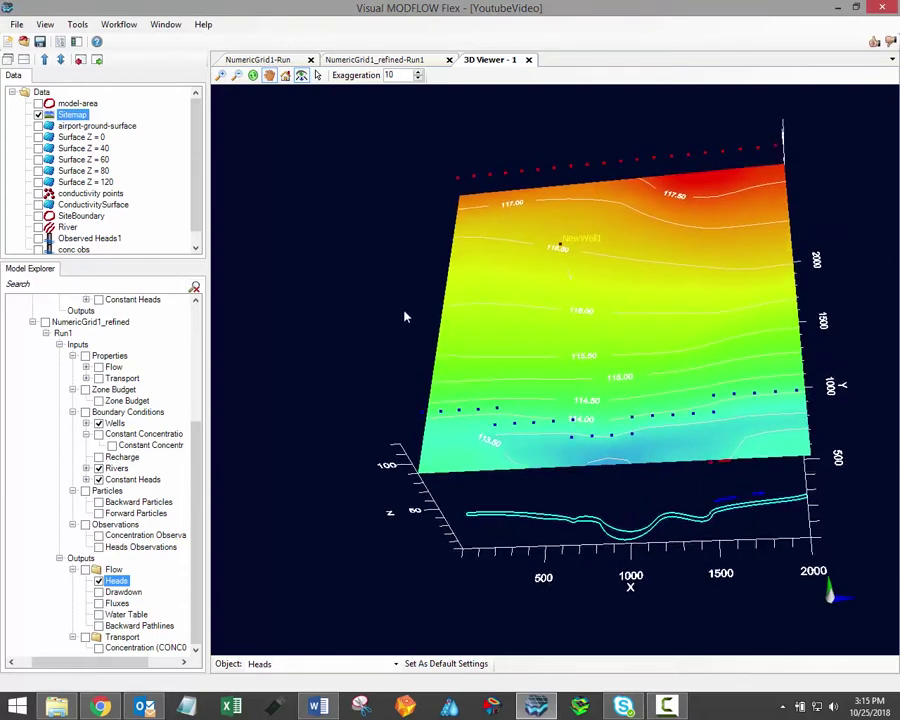
{"action": "left_click", "coordinate": [100, 650]}
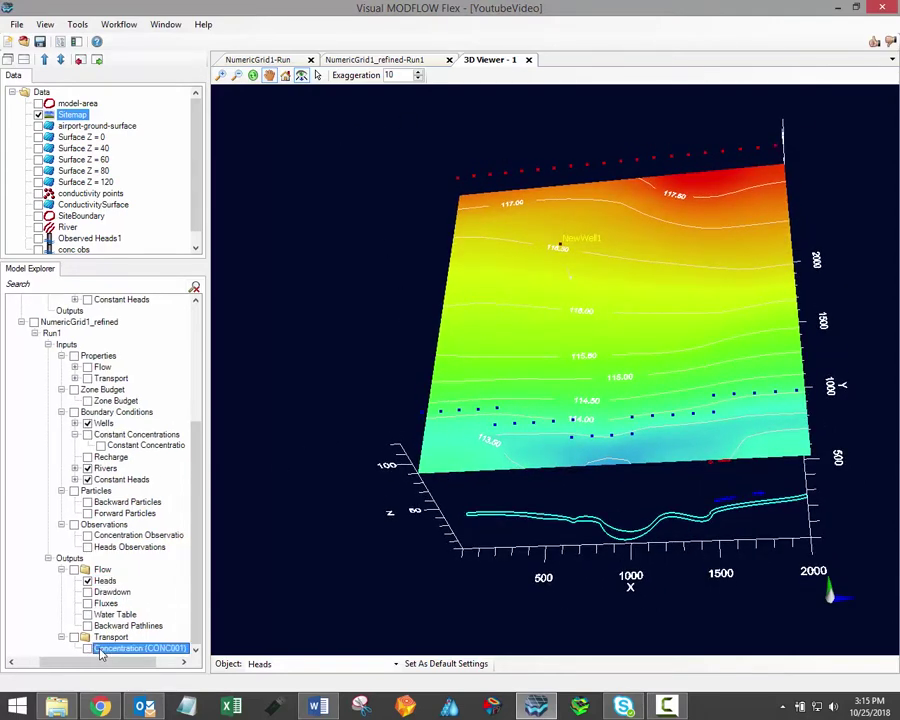
{"action": "left_click", "coordinate": [87, 649]}
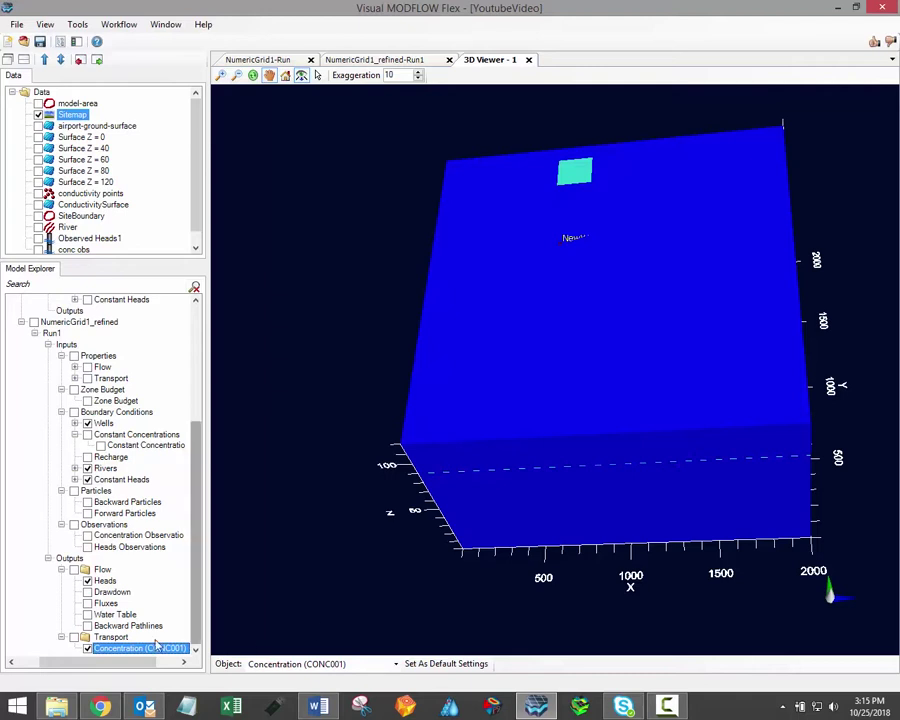
Open the Concentration (CONC001) settings and hide the solid concentration cells
{"action": "right_click", "coordinate": [130, 655]}
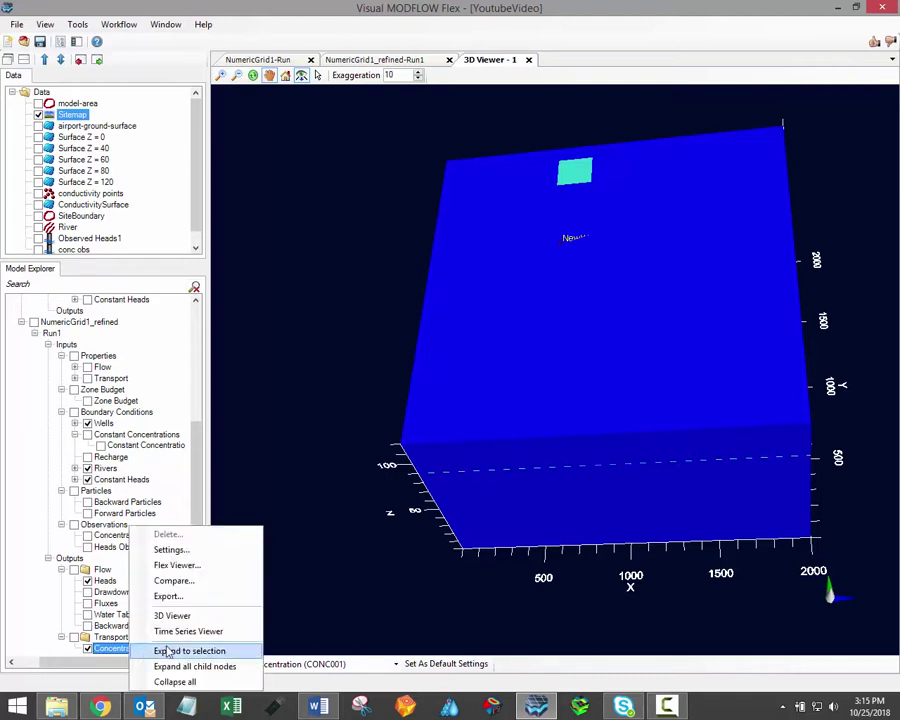
{"action": "left_click", "coordinate": [236, 546]}
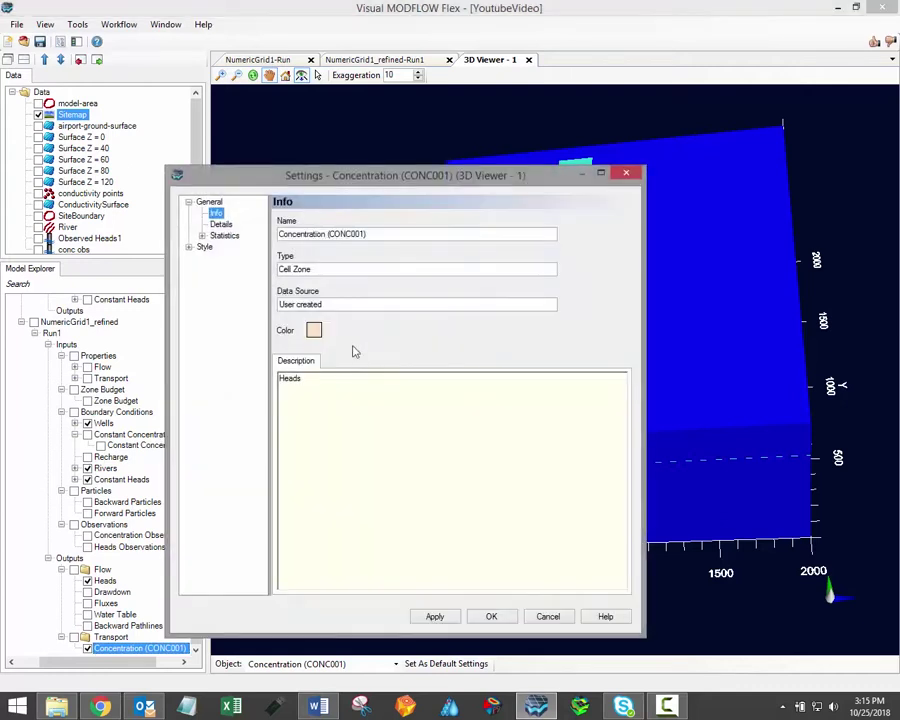
{"action": "left_click_drag", "start_coordinate": [392, 186], "coordinate": [238, 183]}
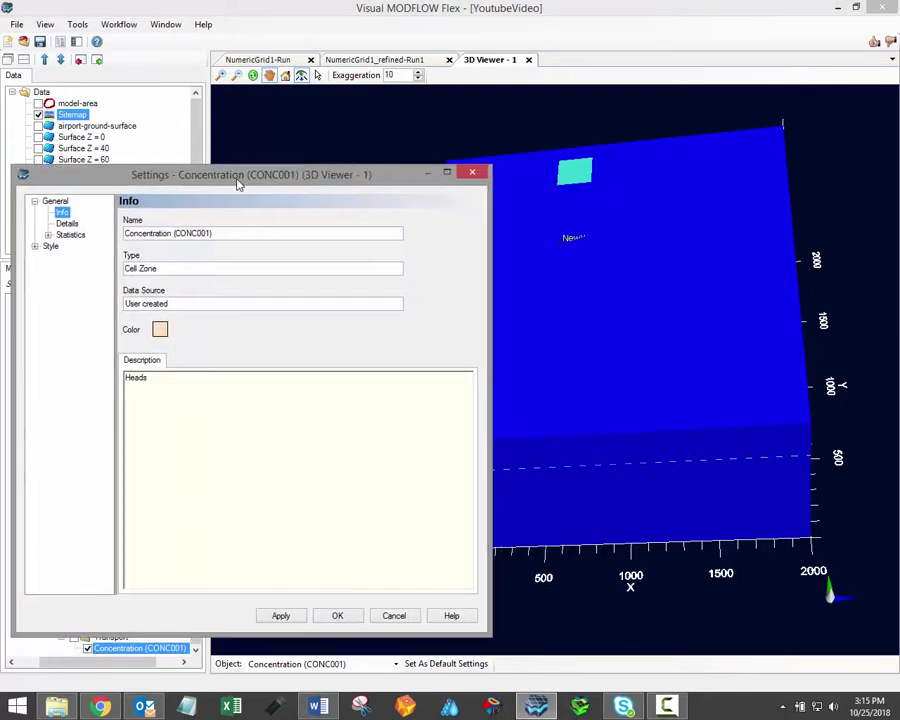
{"action": "left_click", "coordinate": [35, 246]}
{"action": "left_click", "coordinate": [62, 257]}
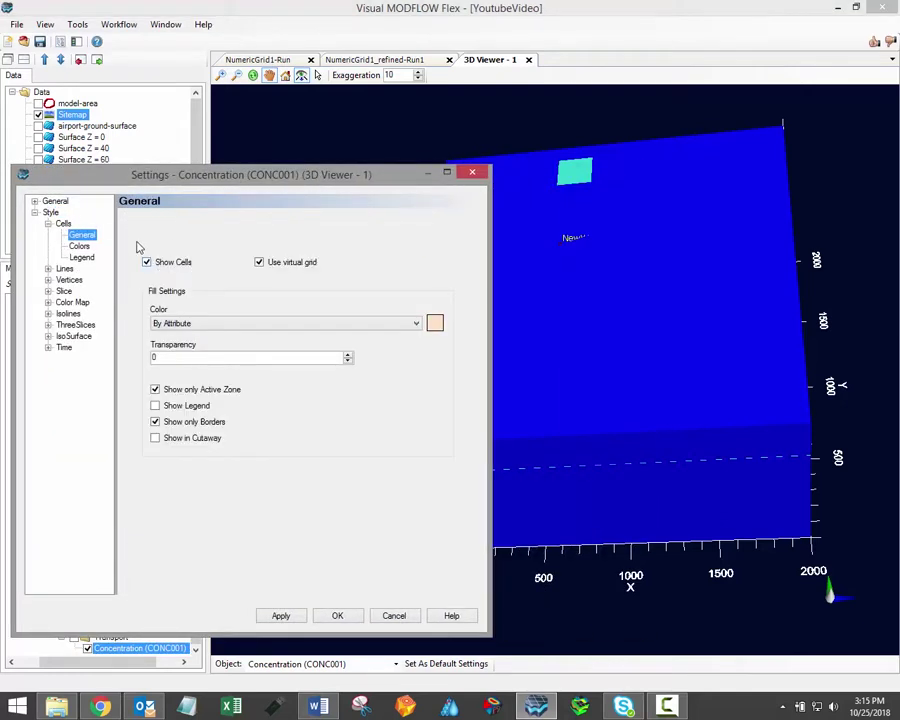
{"action": "left_click", "coordinate": [147, 262]}
Turn on isosurfaces, add one at concentration 10, and apply it
{"action": "left_click", "coordinate": [78, 336]}
{"action": "left_click", "coordinate": [211, 221]}
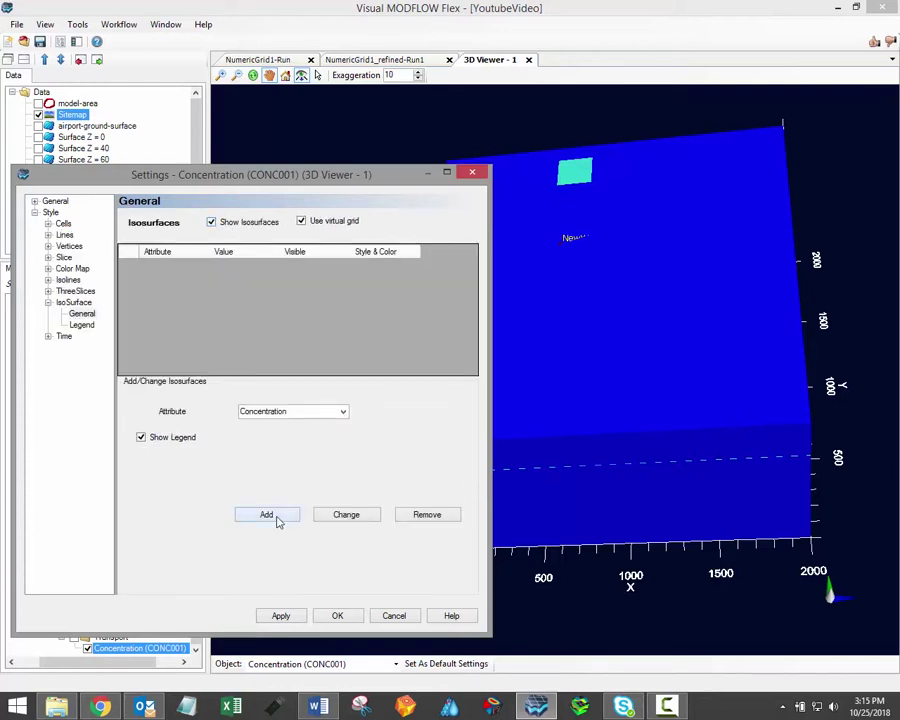
{"action": "left_click", "coordinate": [279, 517]}
{"action": "double_click", "coordinate": [115, 79]}
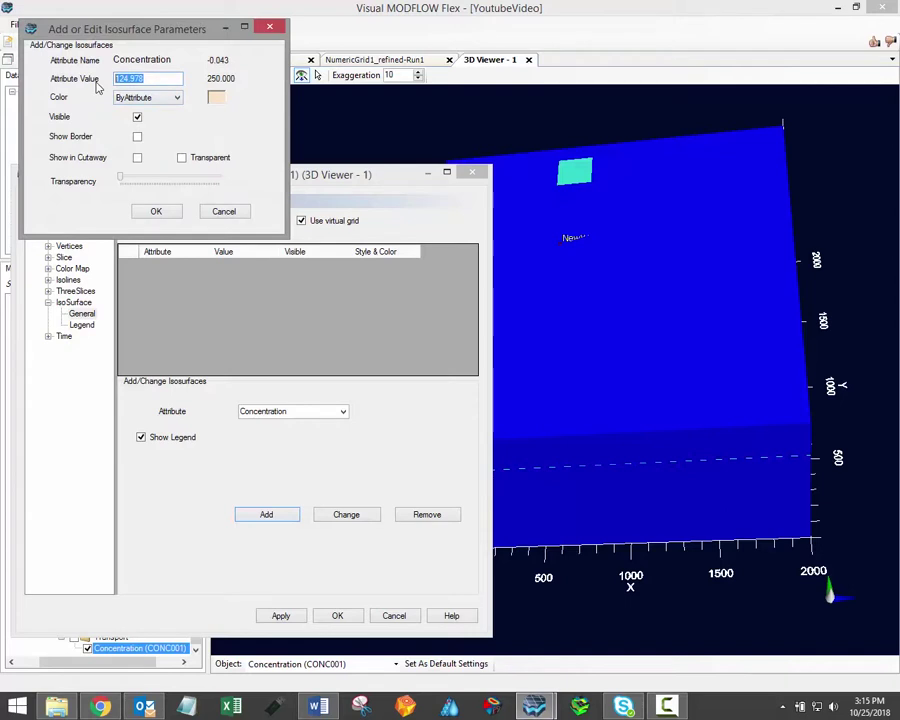
{"action": "type", "text": "10"}
{"action": "left_click", "coordinate": [166, 214]}
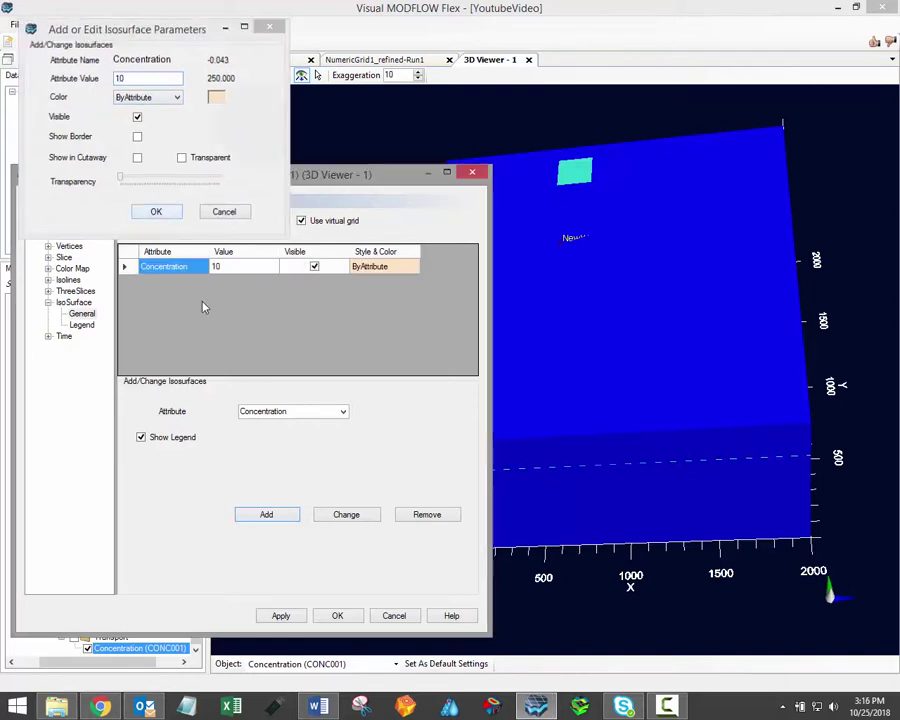
{"action": "left_click", "coordinate": [280, 615]}
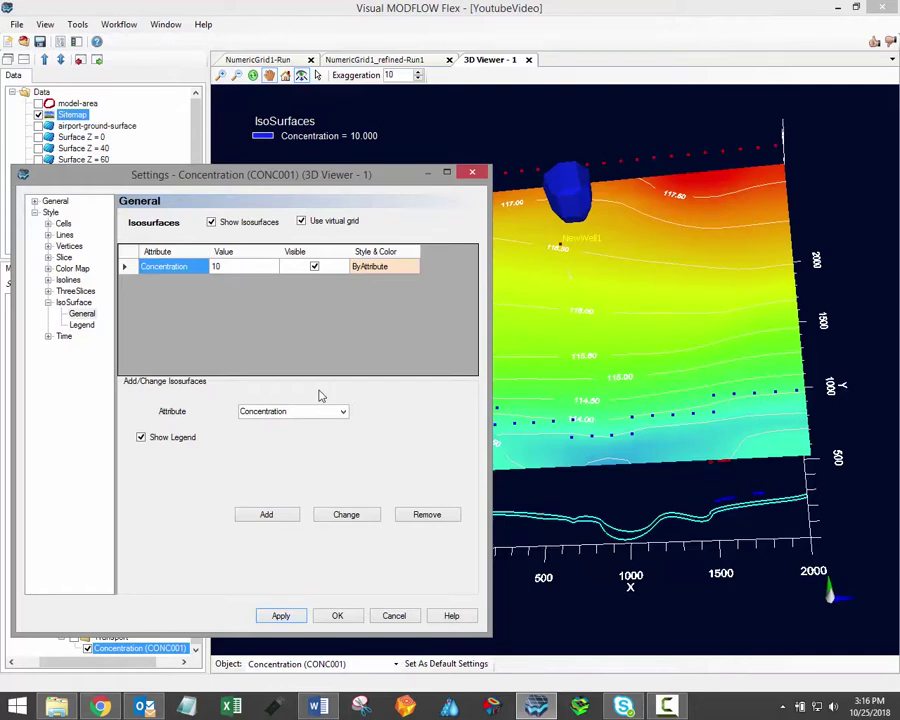
Turn on the time label and apply time 365.00 from the schedule
{"action": "left_click", "coordinate": [64, 337]}
{"action": "left_click", "coordinate": [157, 224]}
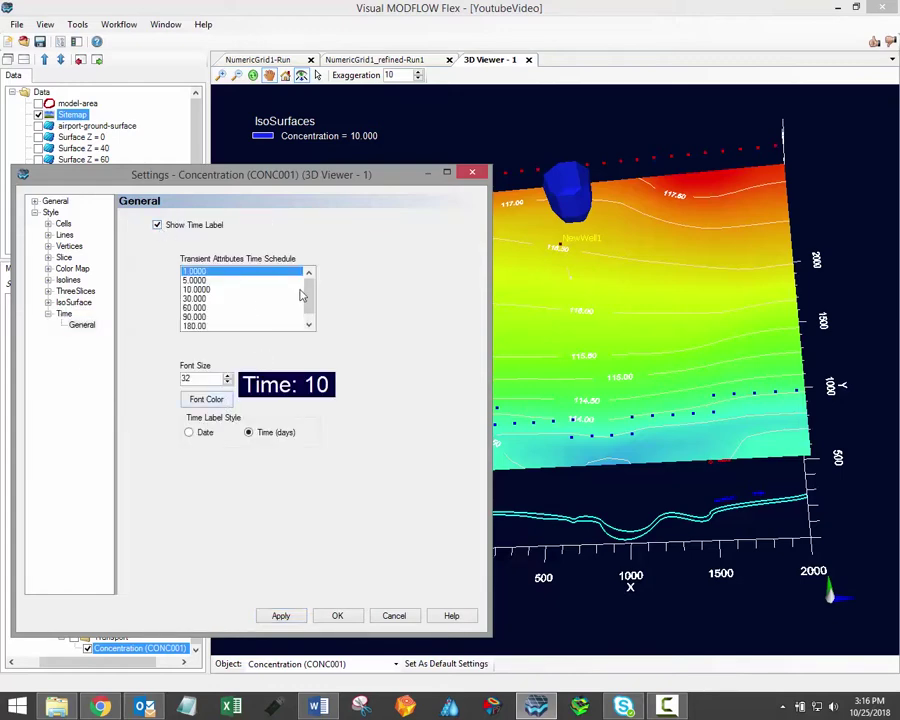
{"action": "scroll", "coordinate": [308, 295], "scroll_direction": "down", "scroll_amount": 1}
{"action": "left_click", "coordinate": [254, 325]}
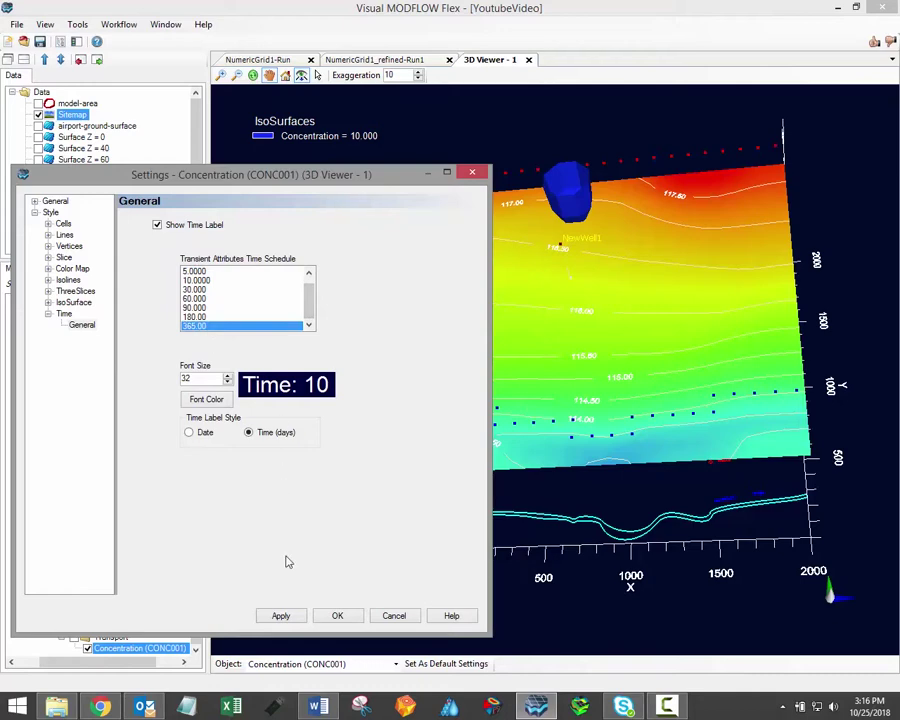
{"action": "left_click", "coordinate": [281, 616]}
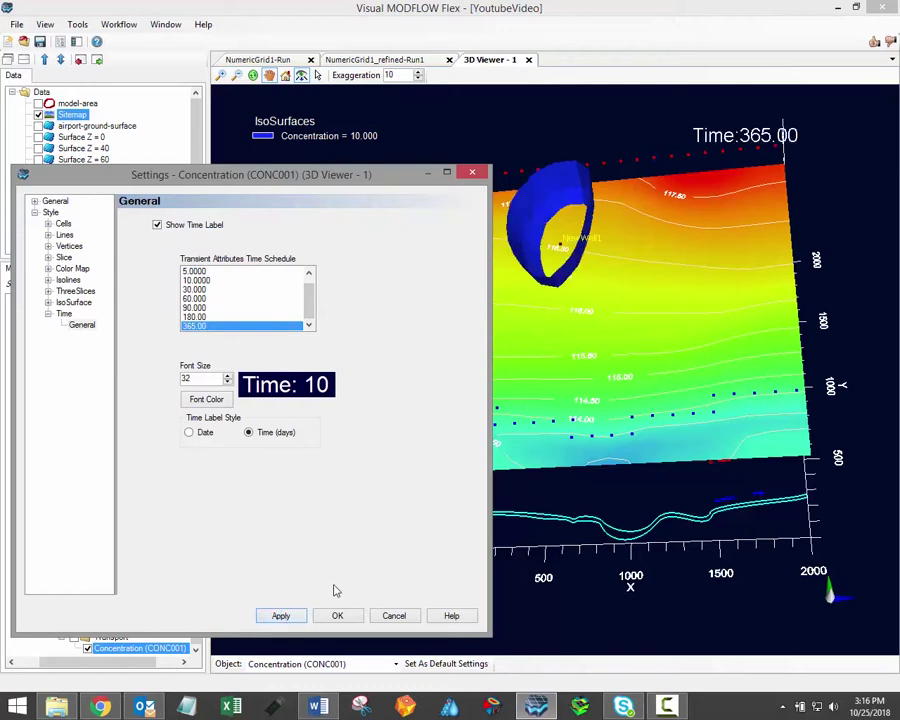
Close the concentration settings and tilt the model to reveal the well and boundaries
{"action": "left_click", "coordinate": [350, 617]}
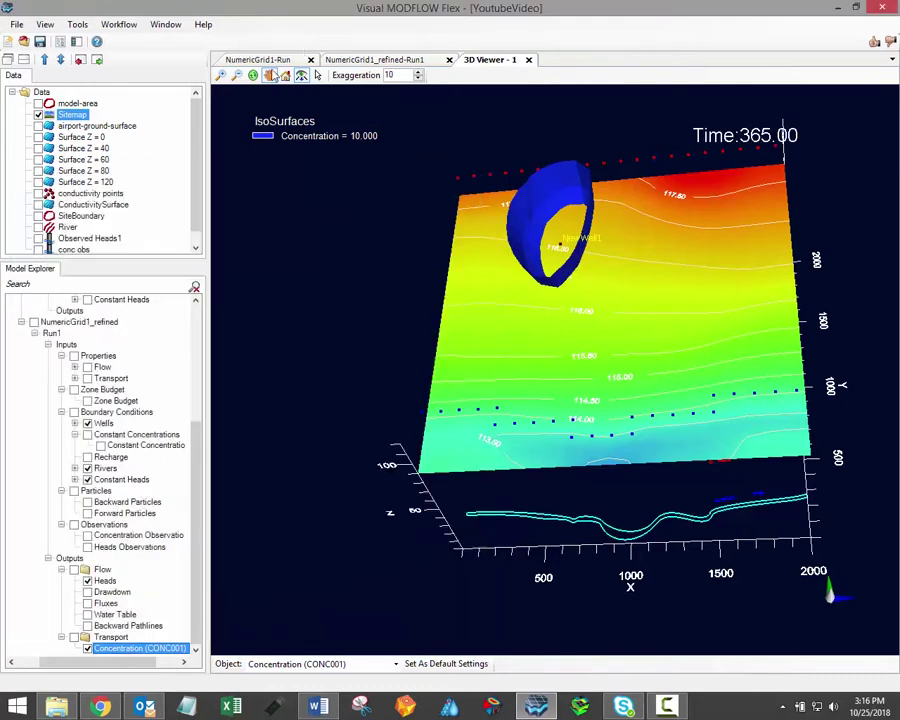
{"action": "left_click_drag", "start_coordinate": [435, 465], "coordinate": [477, 480]}
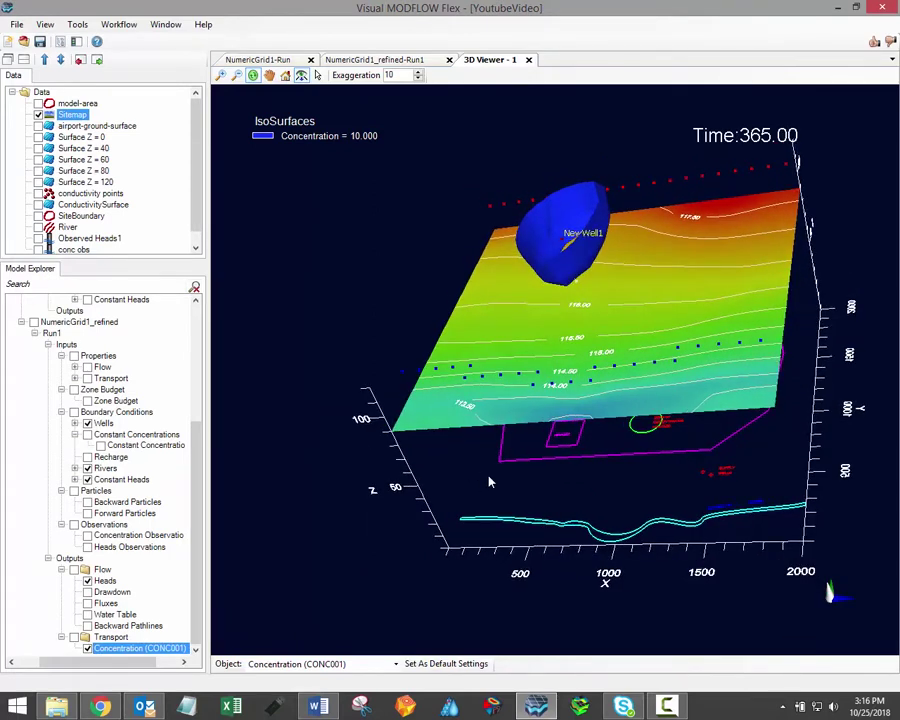